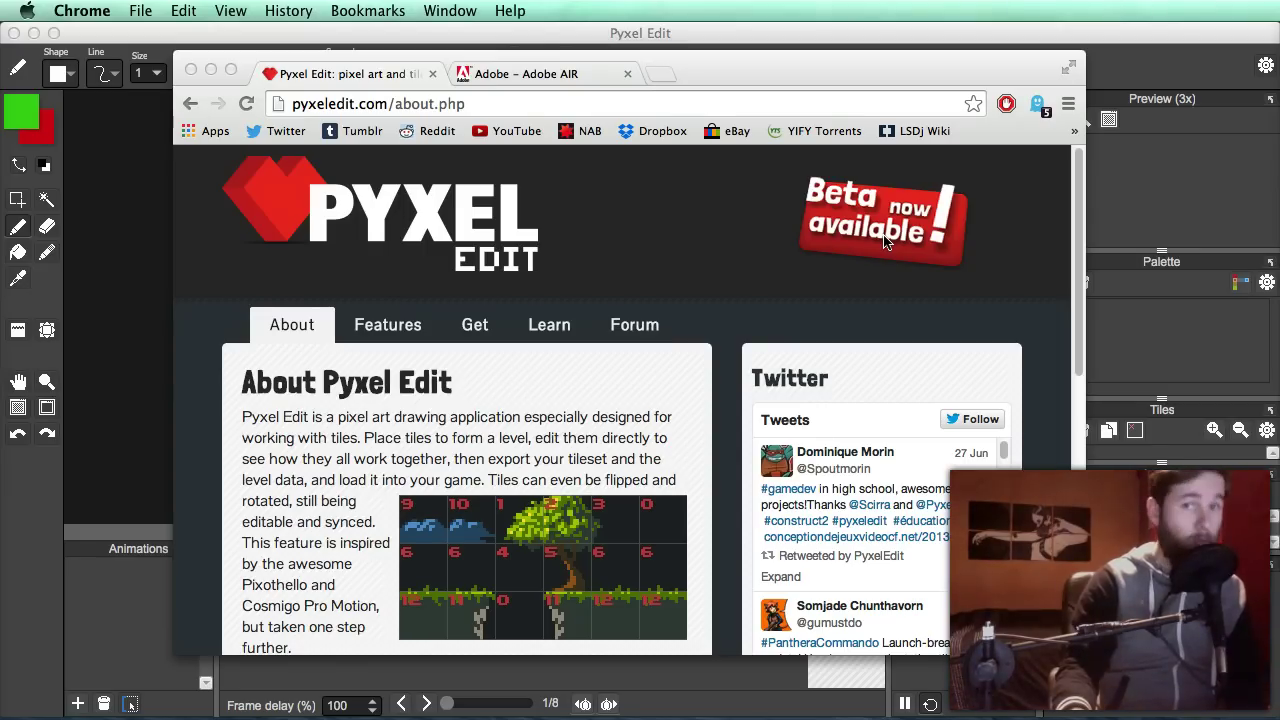
- View the Adobe AIR download page in Chrome, then minimize Chrome to reveal Pyxel Edit
{"action": "left_click", "coordinate": [553, 75]}
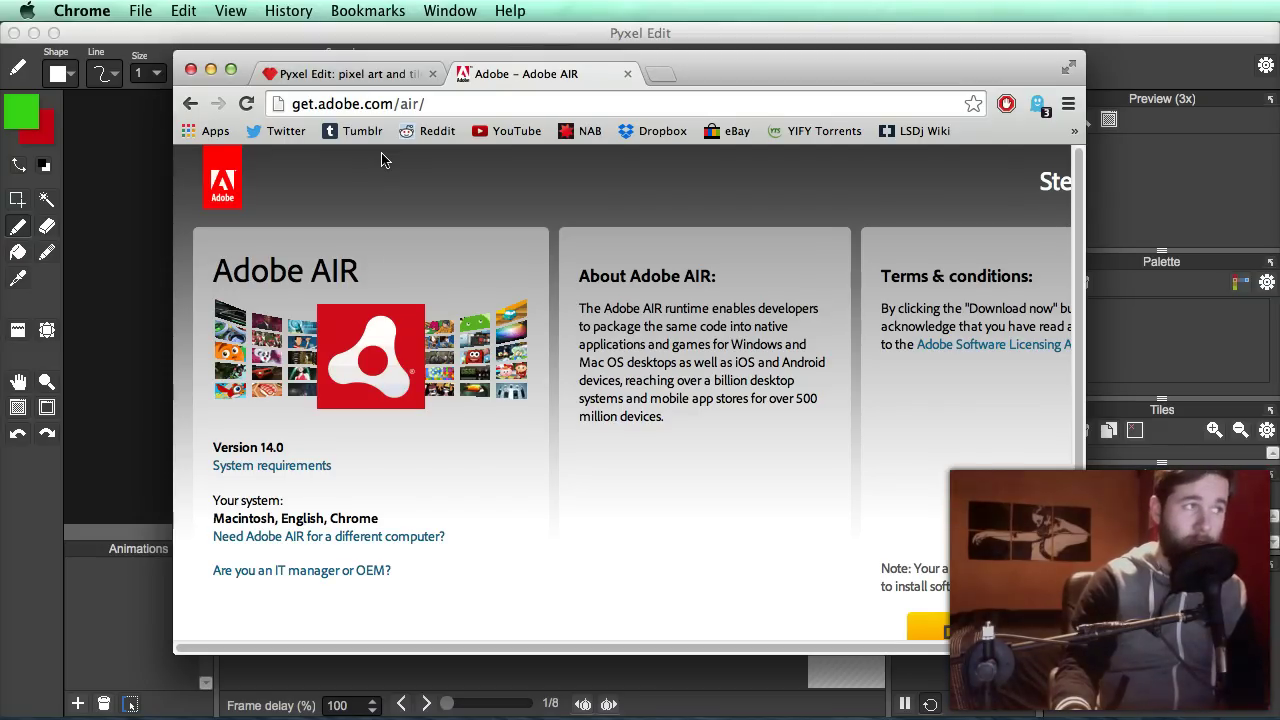
{"action": "left_click", "coordinate": [210, 69]}
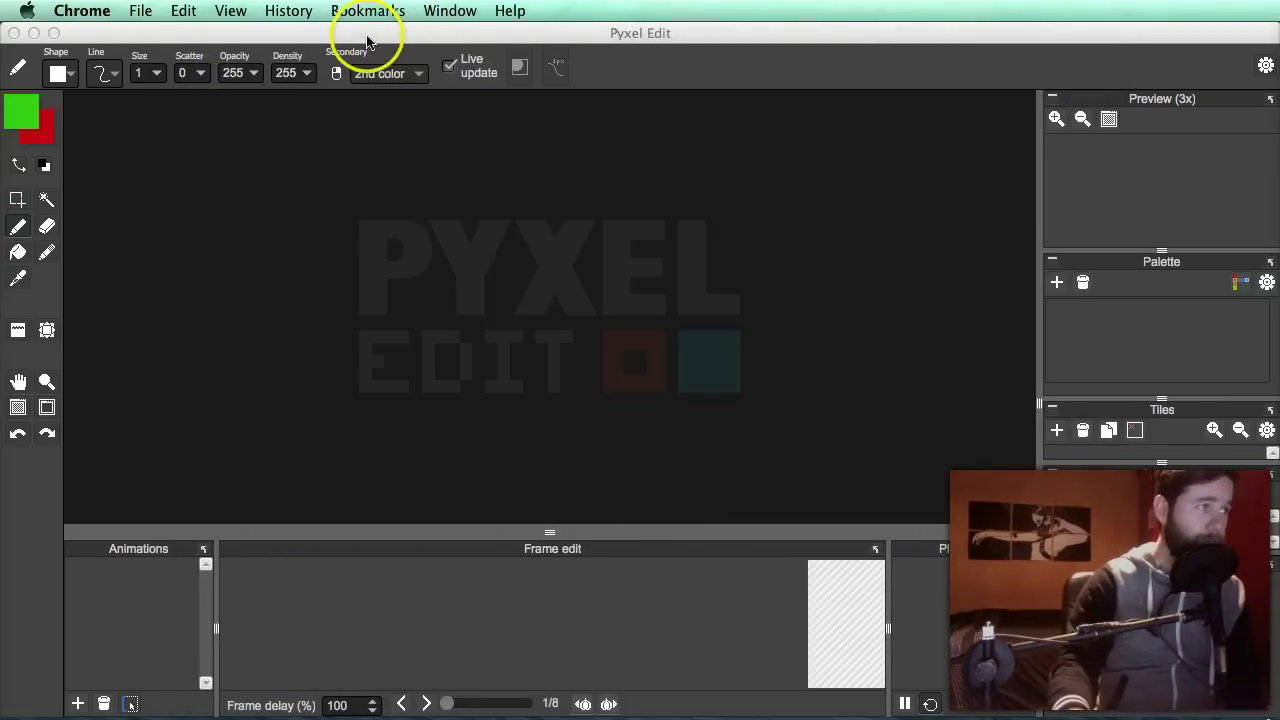
- Reset colours to black and white and create an Untitled 32x32 single image via File > New
{"action": "left_click", "coordinate": [366, 40]}
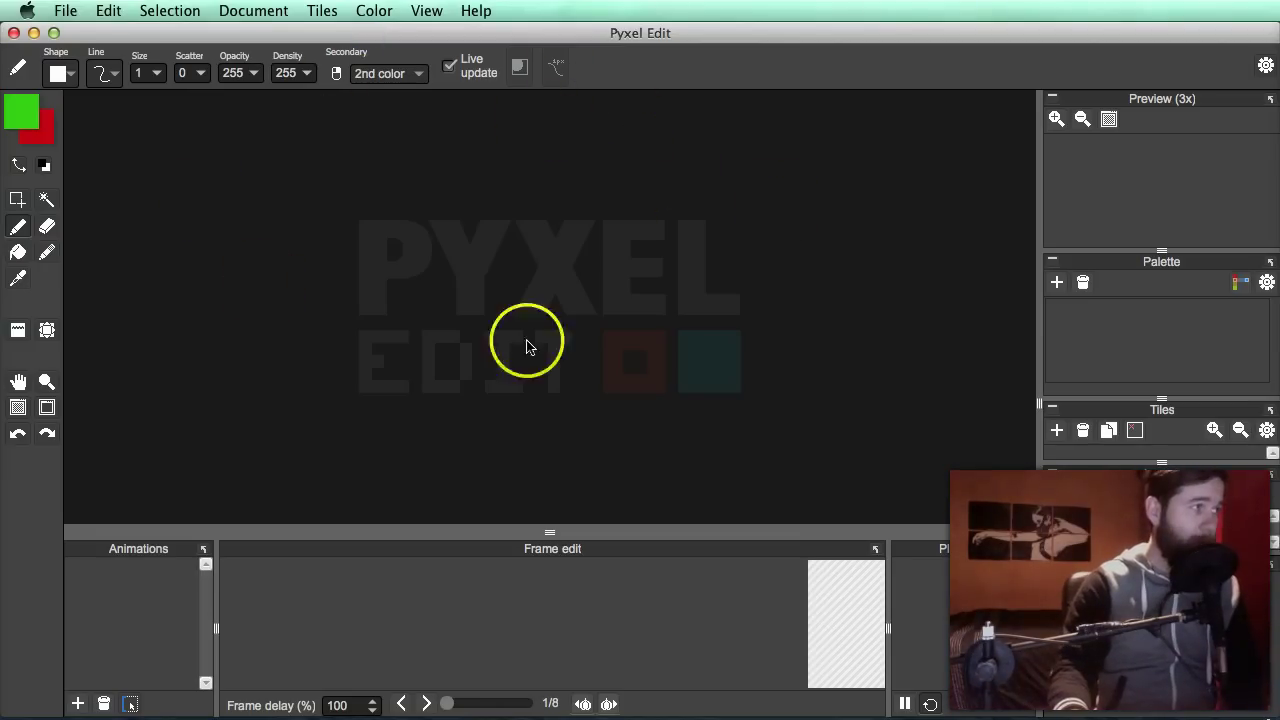
{"action": "left_click", "coordinate": [45, 168]}
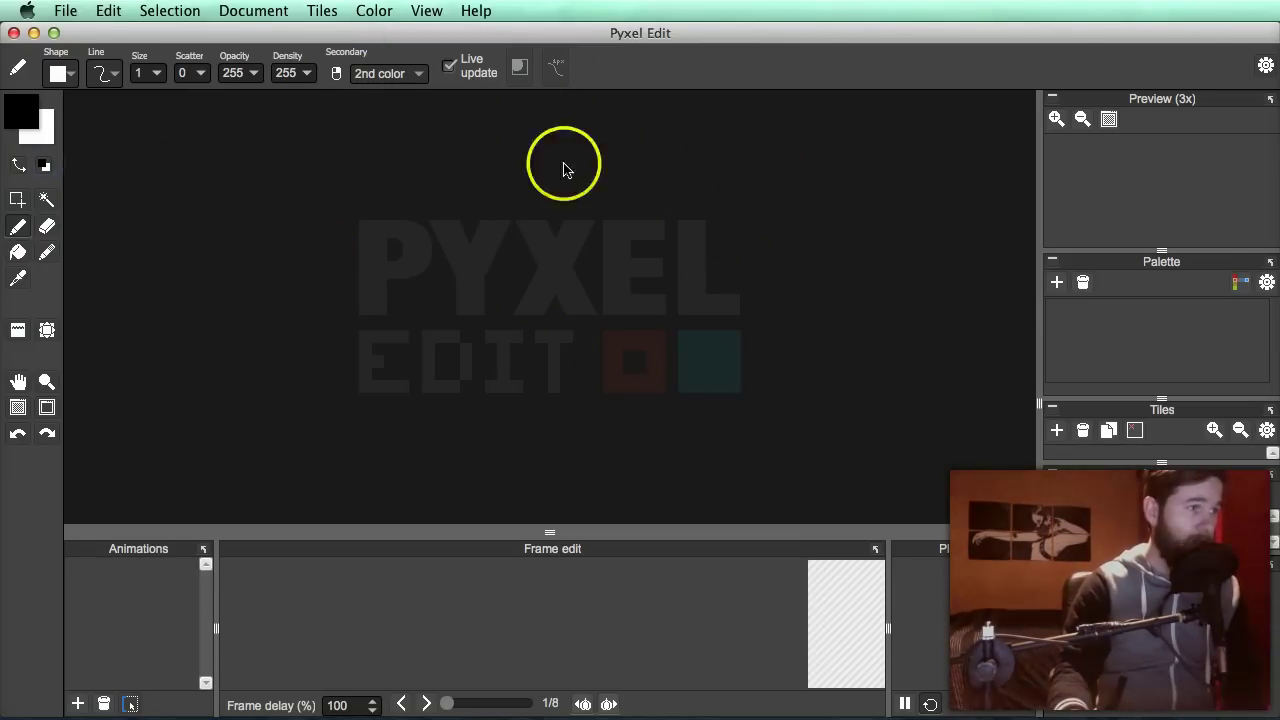
{"action": "left_click", "coordinate": [62, 10]}
{"action": "left_click", "coordinate": [104, 38]}
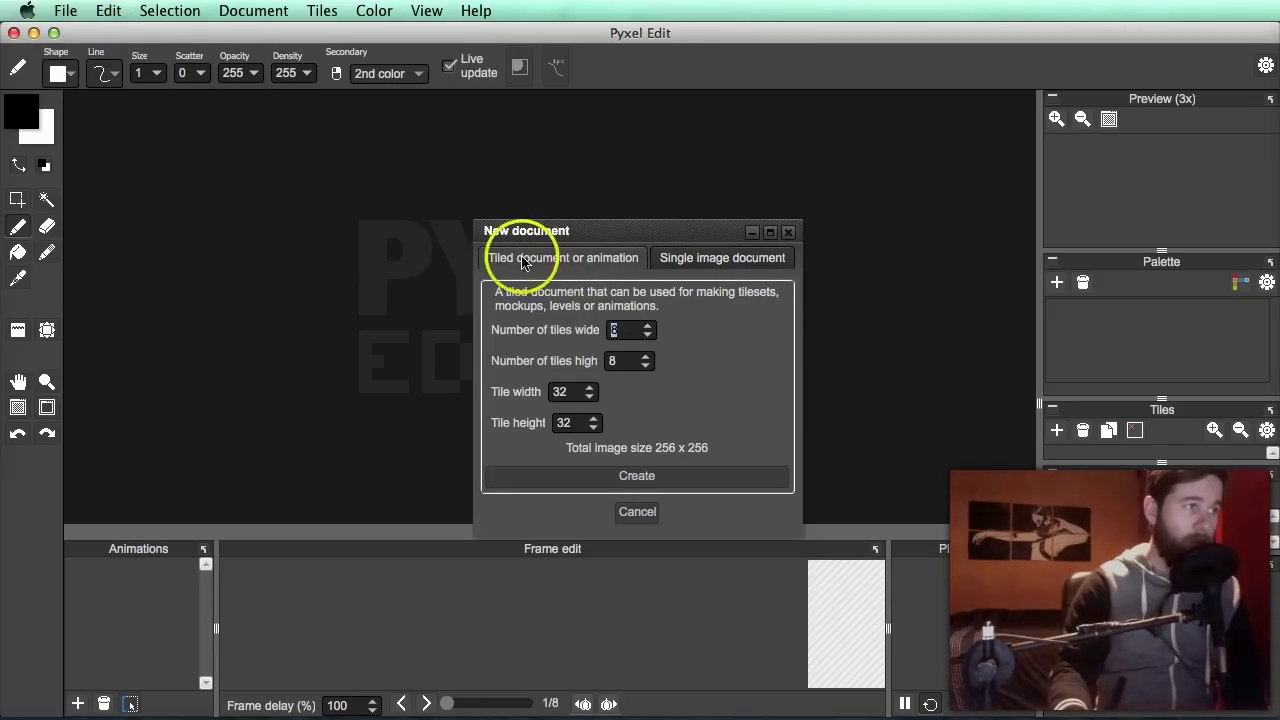
{"action": "left_click", "coordinate": [732, 262]}
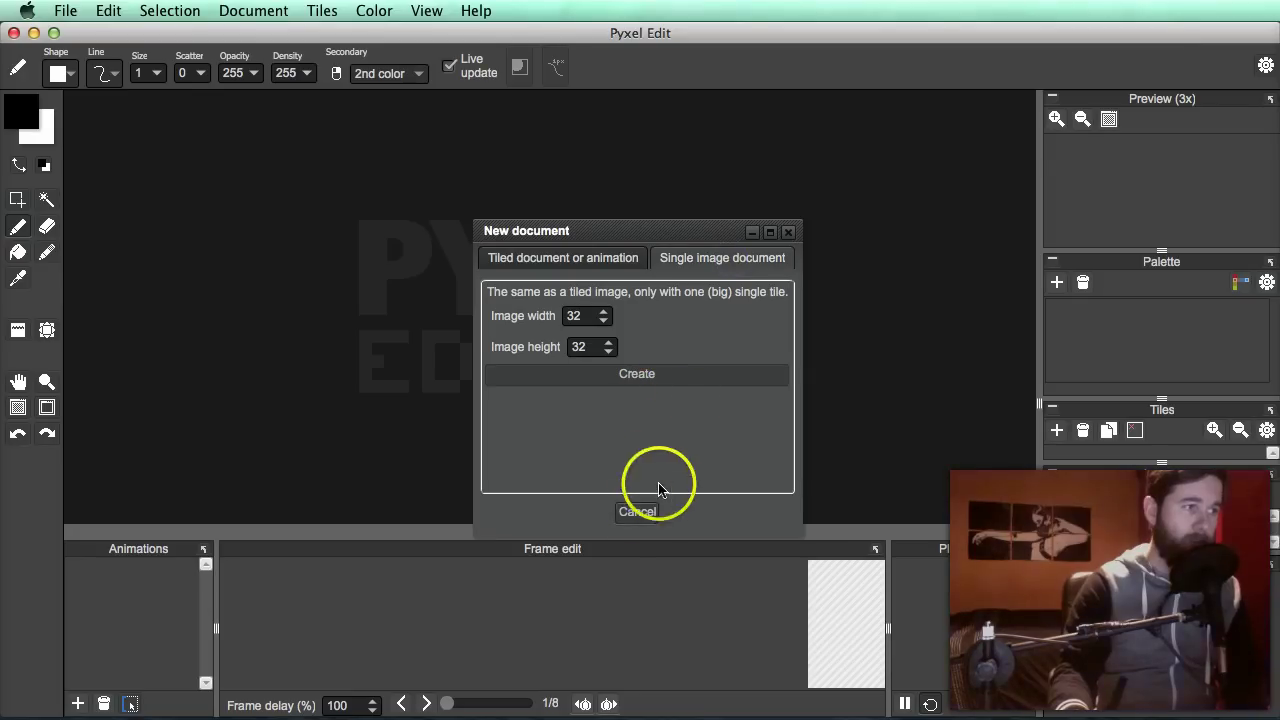
{"action": "left_click", "coordinate": [663, 373]}
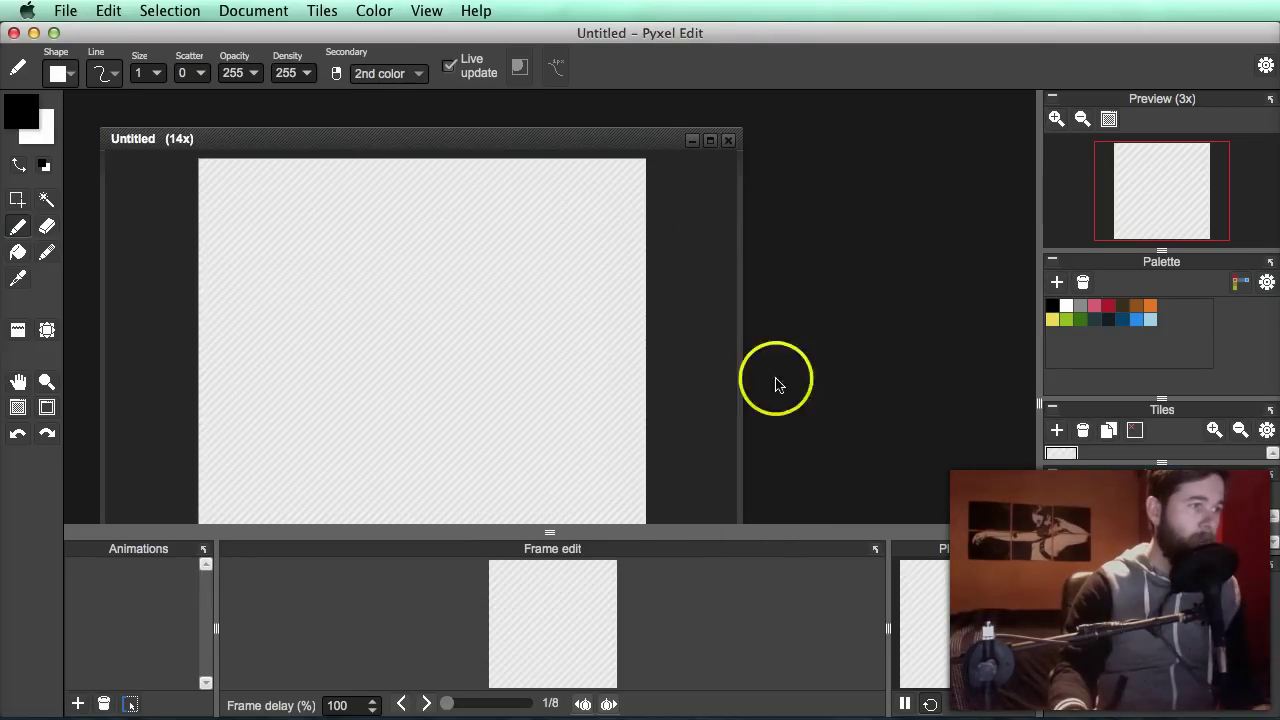
- Move the Untitled canvas window up-right, undo a stray pixel, and keep black as the foreground colour
{"action": "left_click_drag", "start_coordinate": [637, 142], "coordinate": [764, 98]}
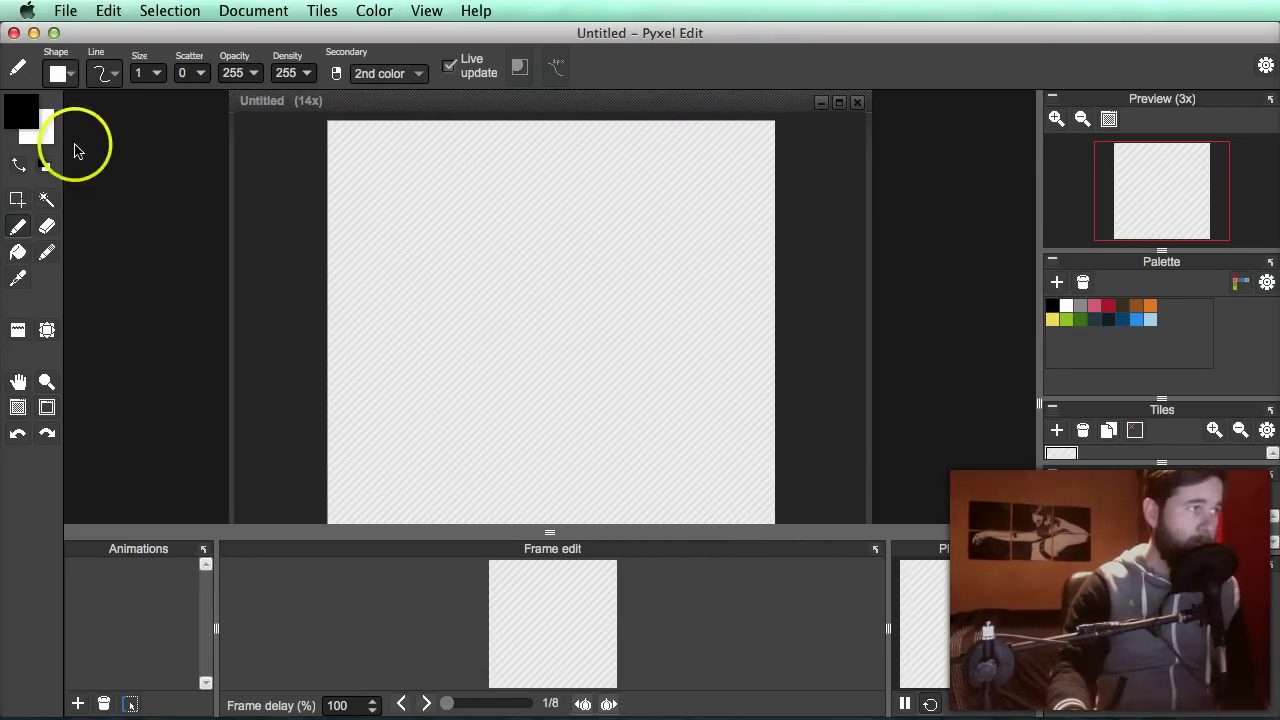
{"action": "left_click", "coordinate": [544, 379]}
{"action": "key", "text": "super+z"}
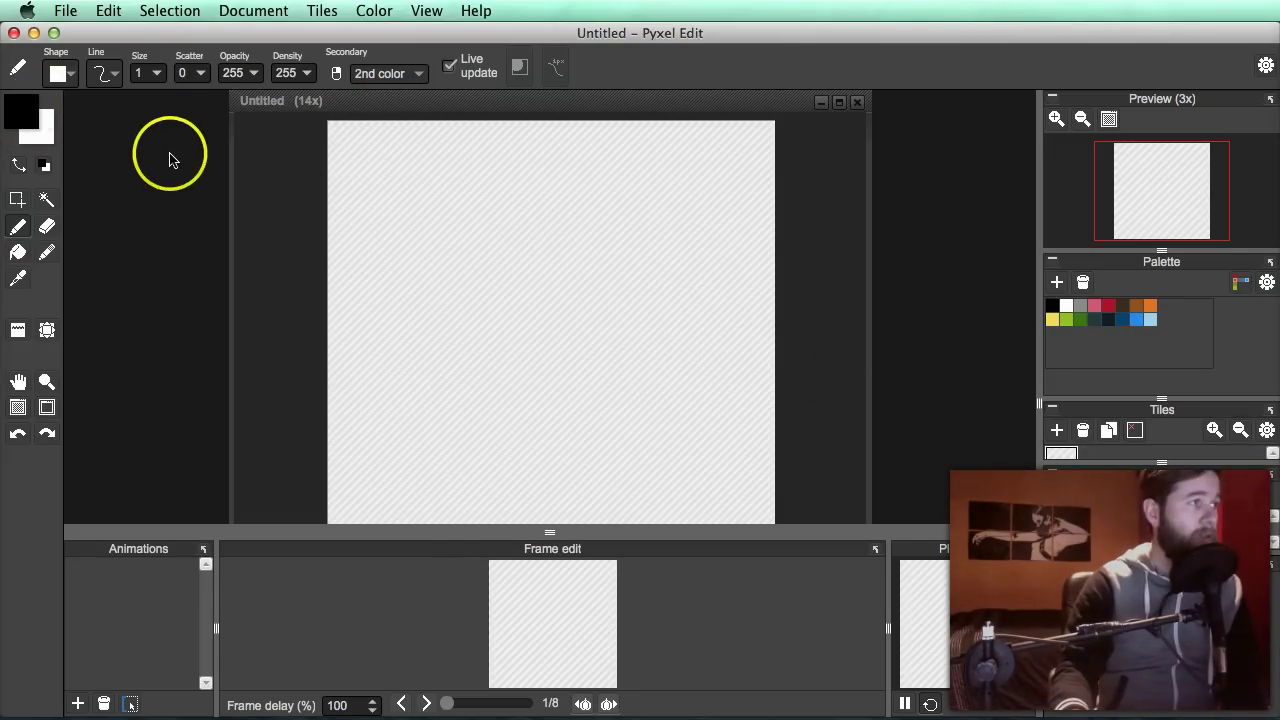
{"action": "left_click", "coordinate": [46, 166]}
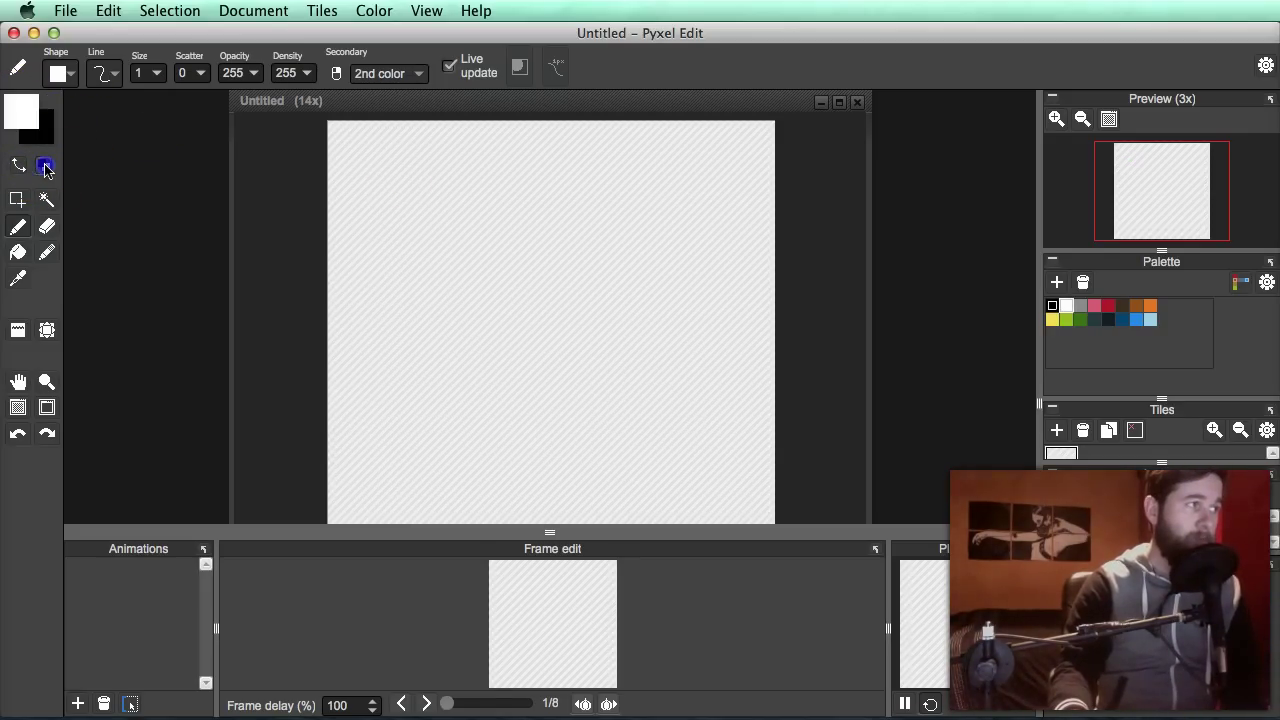
{"action": "left_click", "coordinate": [45, 166]}
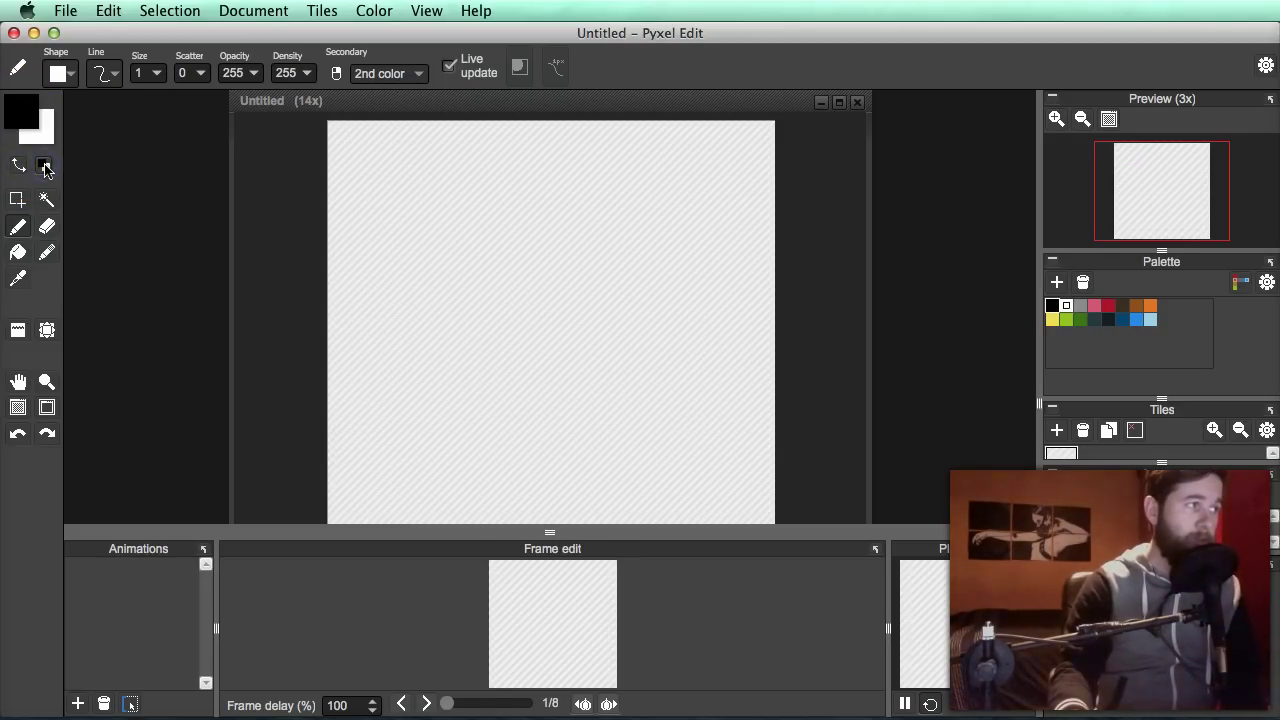
{"action": "left_click", "coordinate": [26, 110]}
- Choose a teal foreground colour and paint a teal rectangle near the canvas centre
{"action": "left_click_drag", "start_coordinate": [557, 224], "coordinate": [528, 188]}
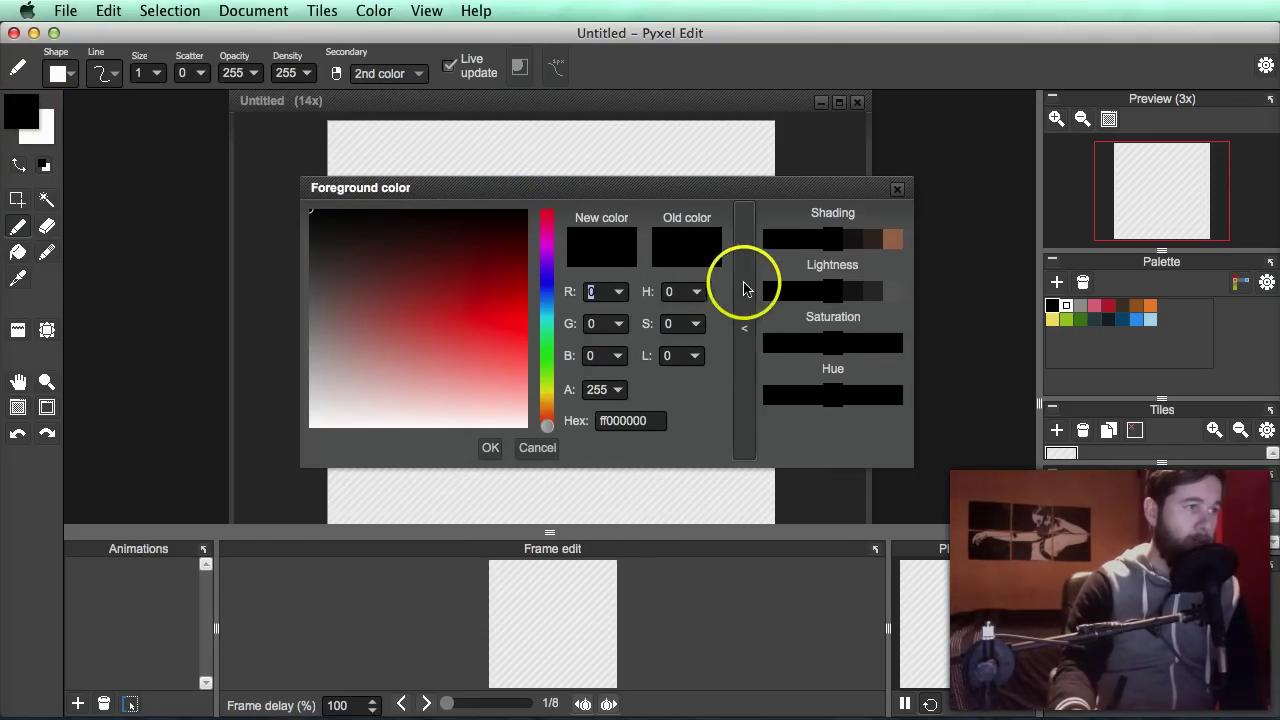
{"action": "left_click", "coordinate": [745, 286]}
{"action": "mouse_move", "coordinate": [490, 265]}
{"action": "left_mouse_down"}
{"action": "mouse_move", "coordinate": [480, 297]}
{"action": "mouse_move", "coordinate": [450, 314]}
{"action": "left_mouse_up"}
{"action": "left_click_drag", "start_coordinate": [538, 343], "coordinate": [547, 323]}
{"action": "mouse_move", "coordinate": [449, 311]}
{"action": "left_mouse_down"}
{"action": "mouse_move", "coordinate": [440, 286]}
{"action": "mouse_move", "coordinate": [467, 322]}
{"action": "mouse_move", "coordinate": [446, 303]}
{"action": "mouse_move", "coordinate": [478, 295]}
{"action": "left_mouse_up"}
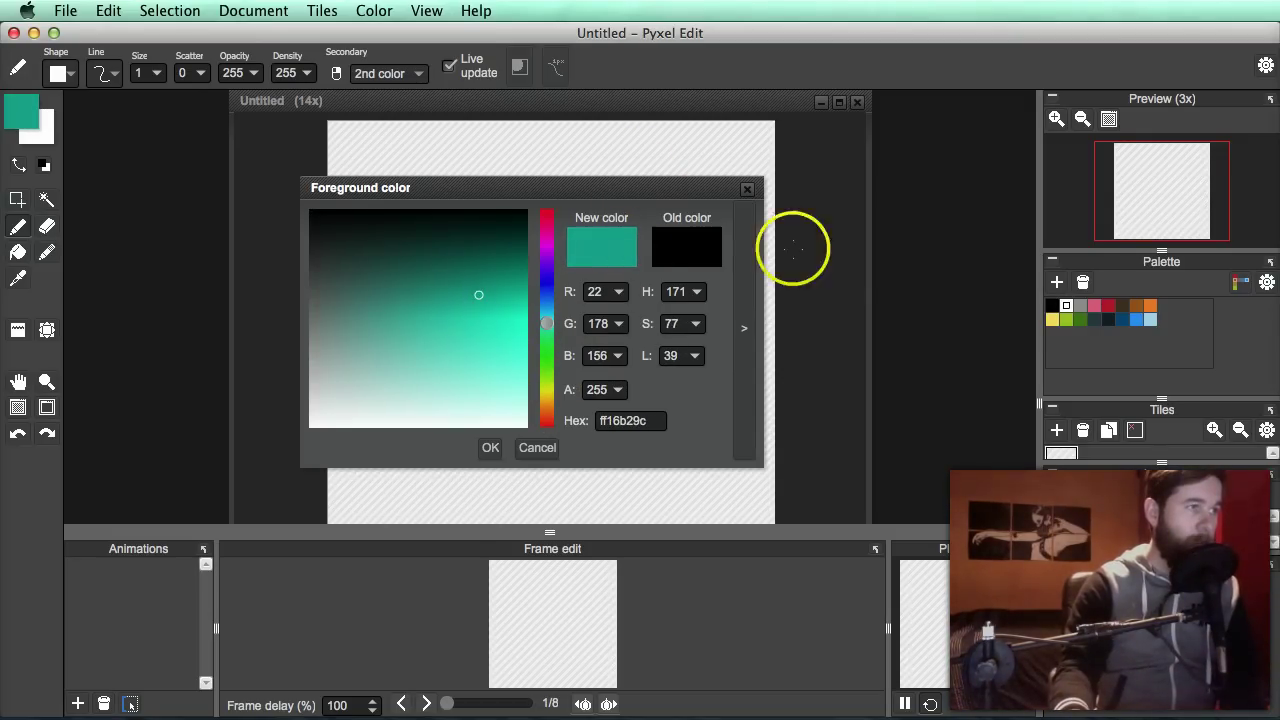
{"action": "left_click", "coordinate": [744, 285]}
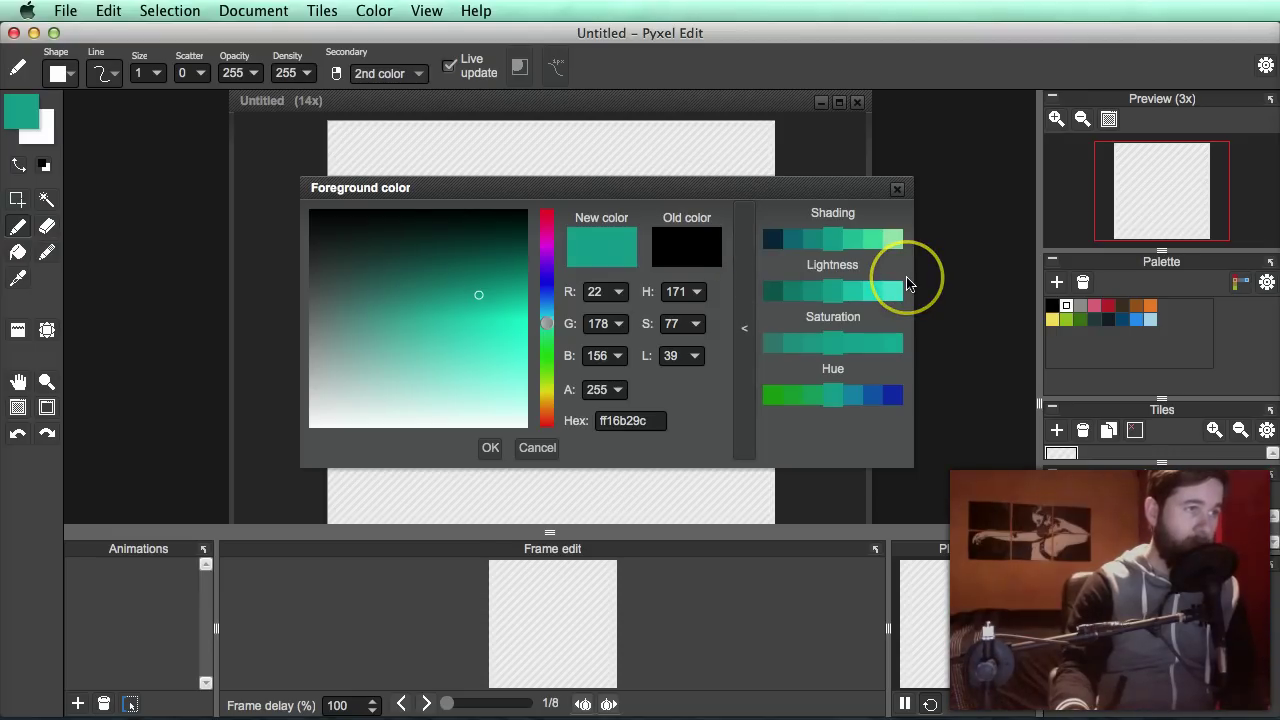
{"action": "left_click_drag", "start_coordinate": [672, 185], "coordinate": [1003, 38]}
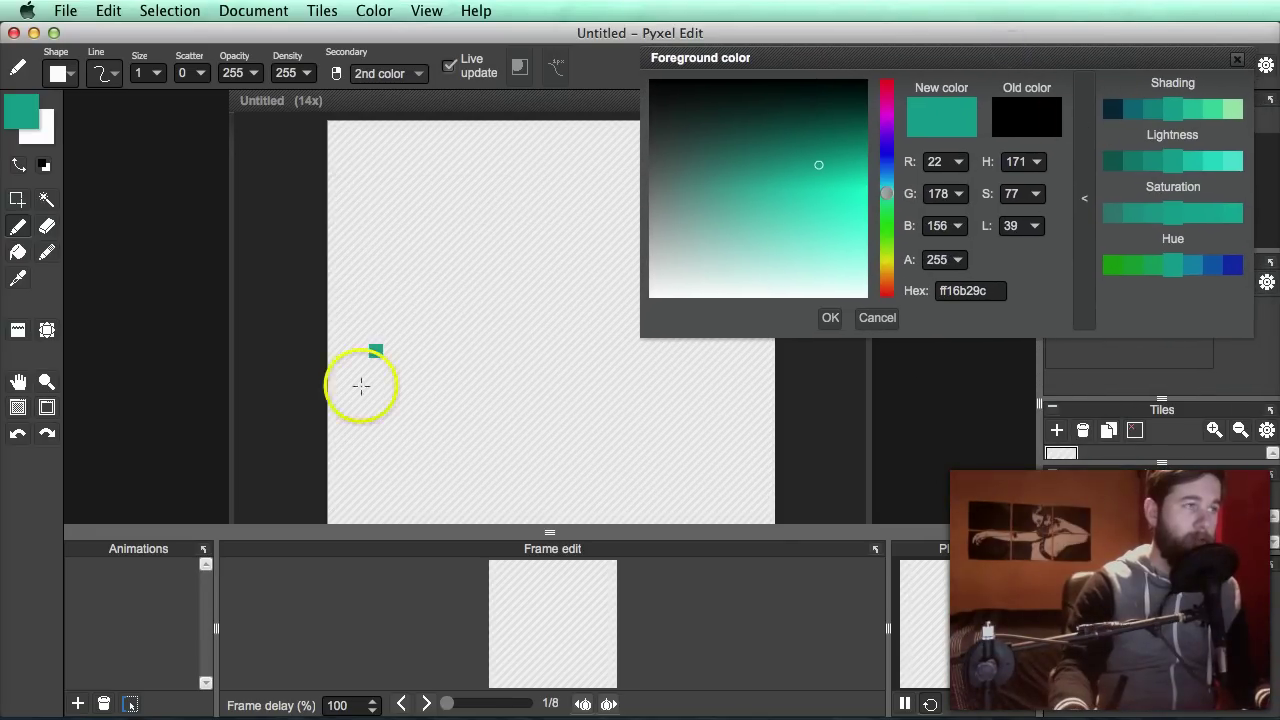
{"action": "mouse_move", "coordinate": [488, 295]}
{"action": "left_mouse_down"}
{"action": "mouse_move", "coordinate": [501, 328]}
{"action": "mouse_move", "coordinate": [531, 311]}
{"action": "mouse_move", "coordinate": [534, 339]}
{"action": "mouse_move", "coordinate": [547, 281]}
{"action": "mouse_move", "coordinate": [547, 304]}
{"action": "mouse_move", "coordinate": [493, 289]}
{"action": "mouse_move", "coordinate": [492, 241]}
{"action": "mouse_move", "coordinate": [527, 249]}
{"action": "mouse_move", "coordinate": [526, 354]}
{"action": "left_mouse_up"}
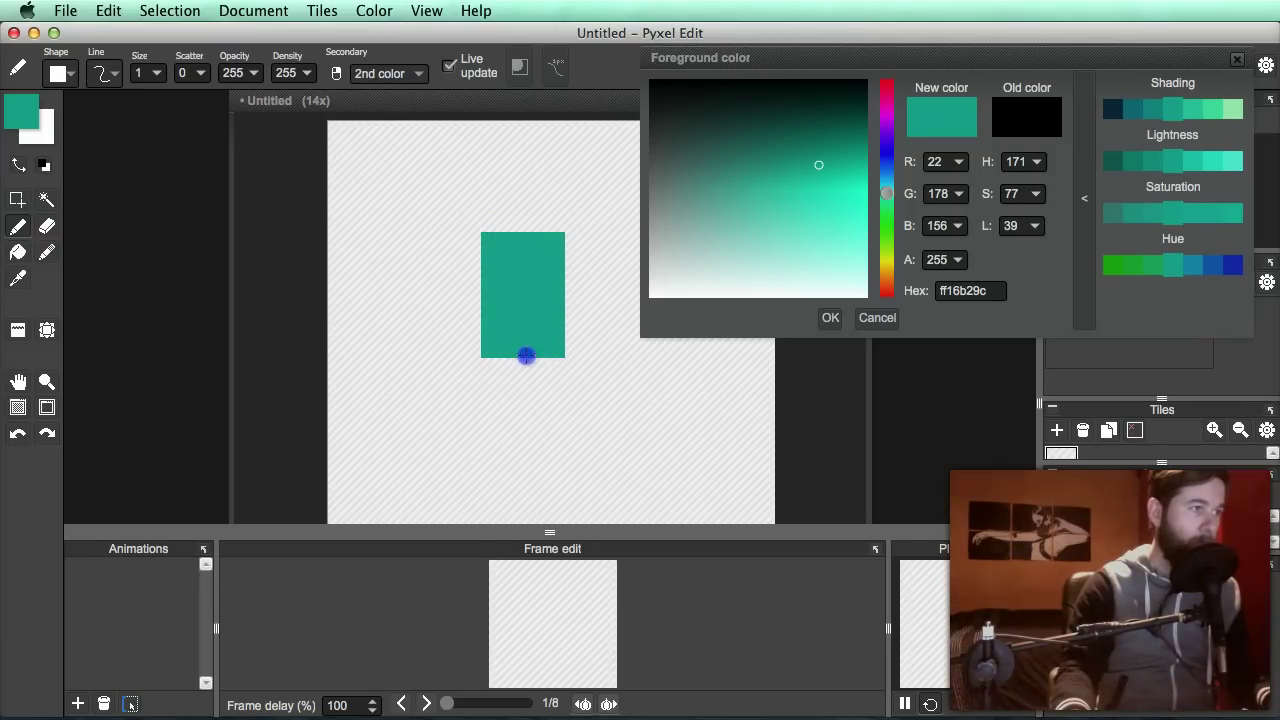
- Add two lighter teal bands on the right and erase stray pixels below the block
{"action": "left_click", "coordinate": [1193, 117]}
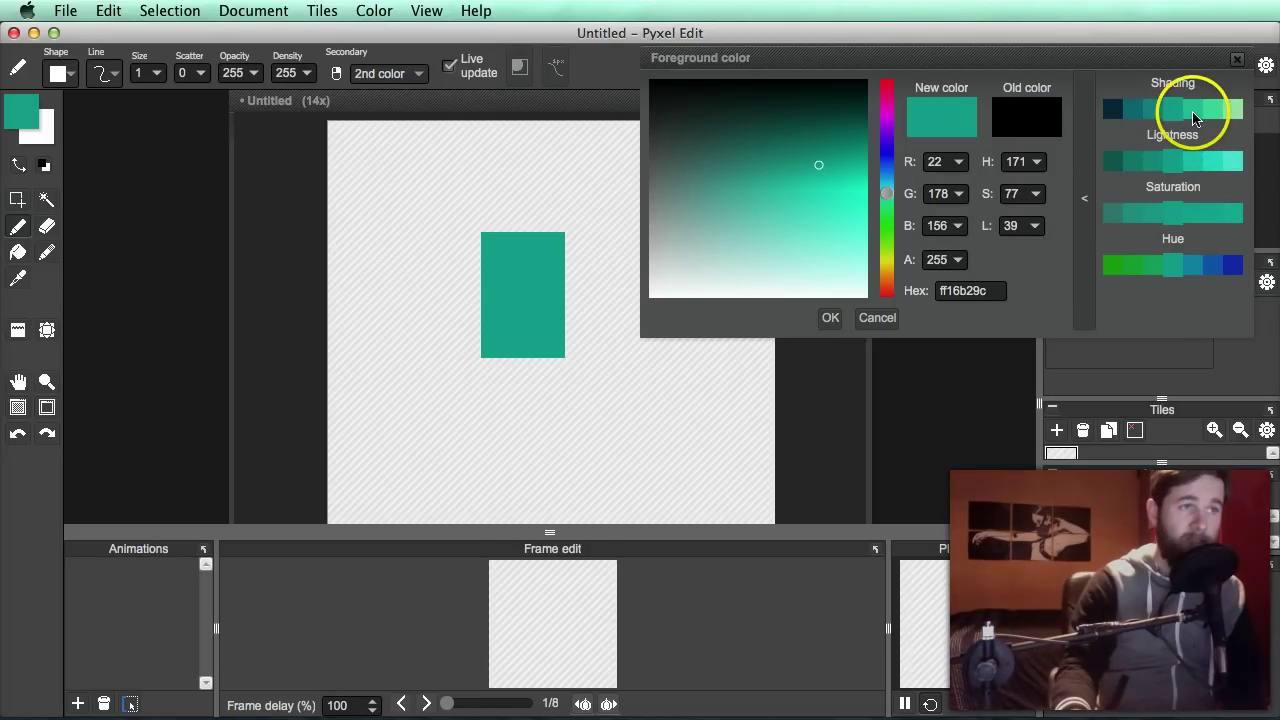
{"action": "left_click", "coordinate": [1193, 113]}
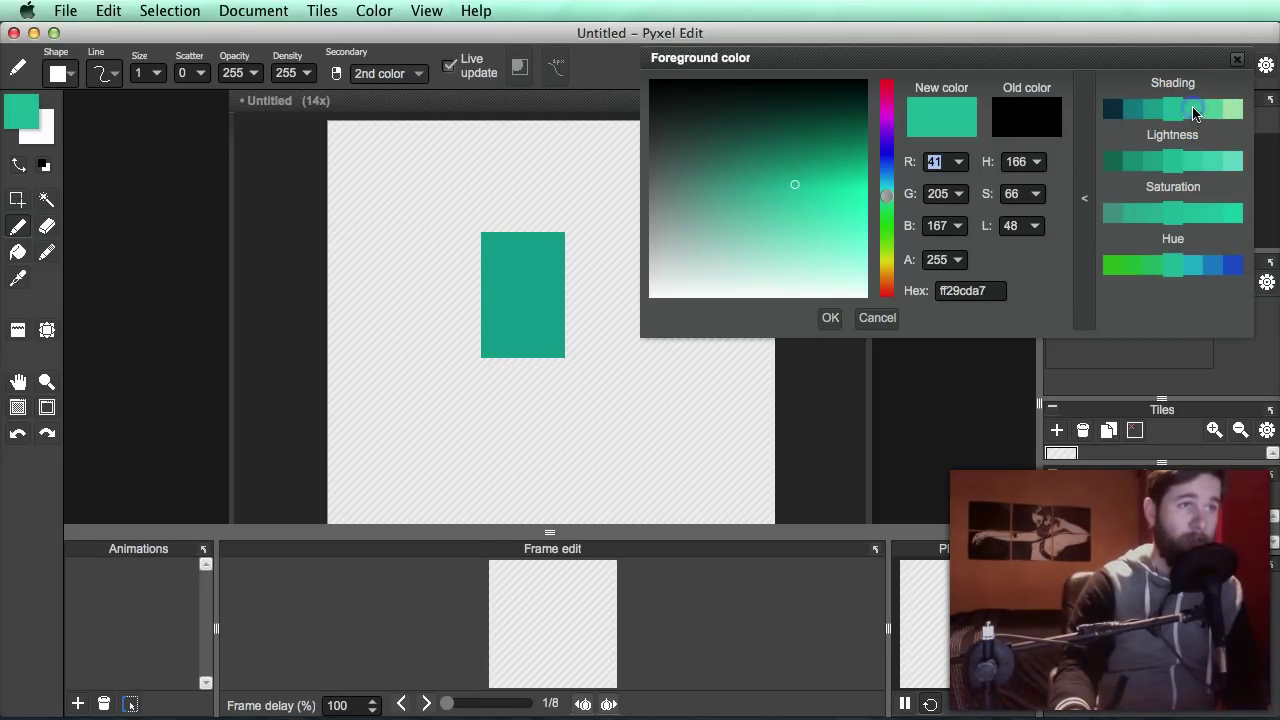
{"action": "mouse_move", "coordinate": [543, 240]}
{"action": "left_mouse_down"}
{"action": "mouse_move", "coordinate": [543, 335]}
{"action": "mouse_move", "coordinate": [560, 254]}
{"action": "mouse_move", "coordinate": [571, 260]}
{"action": "mouse_move", "coordinate": [569, 371]}
{"action": "left_mouse_up"}
{"action": "left_click", "coordinate": [1192, 112]}
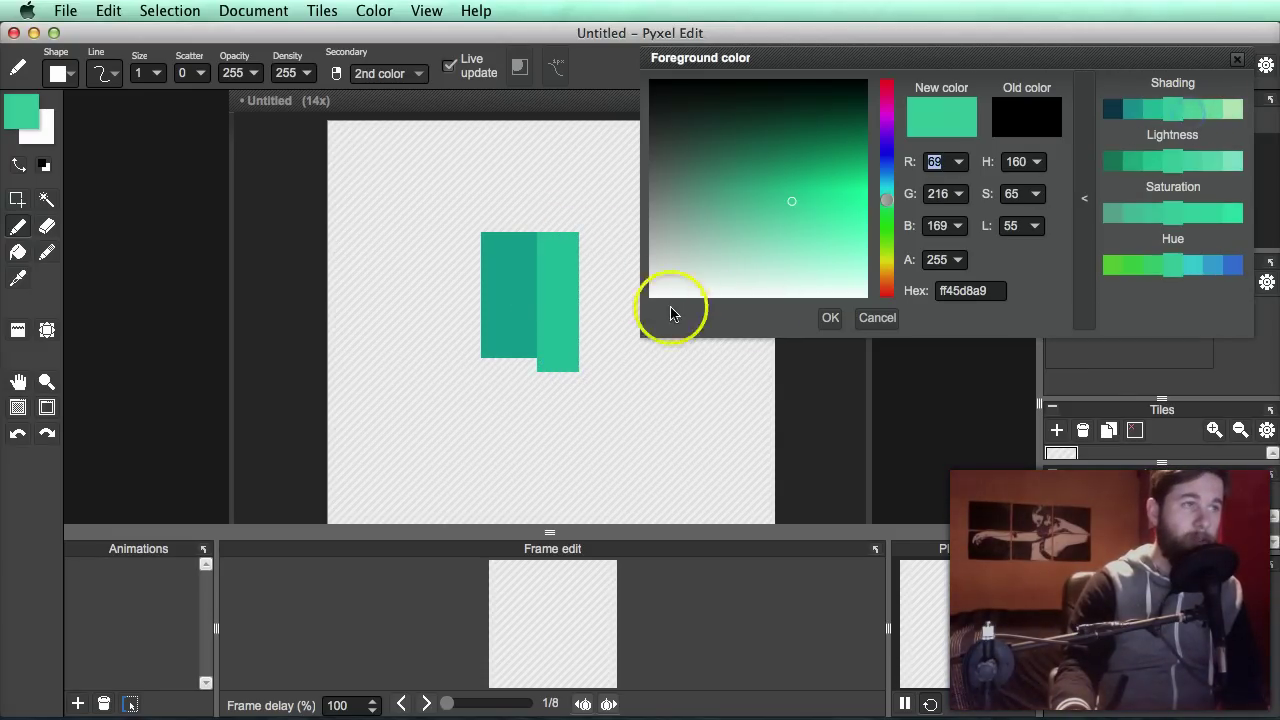
{"action": "mouse_move", "coordinate": [591, 241]}
{"action": "left_mouse_down"}
{"action": "mouse_move", "coordinate": [589, 347]}
{"action": "mouse_move", "coordinate": [609, 351]}
{"action": "mouse_move", "coordinate": [606, 244]}
{"action": "mouse_move", "coordinate": [616, 345]}
{"action": "left_mouse_up"}
{"action": "key", "text": "e"}
{"action": "left_click_drag", "start_coordinate": [531, 378], "coordinate": [606, 365]}
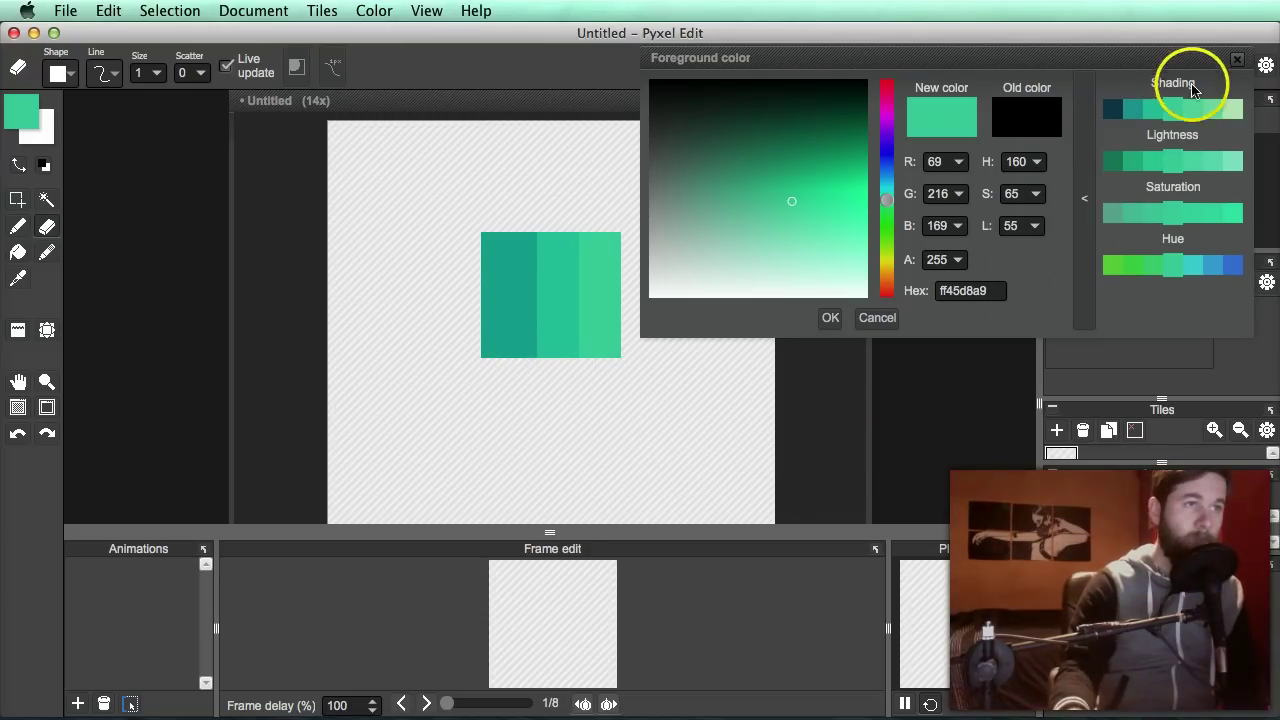
- Paint a darker teal band (ff20a6a0) down the left side of the block
{"action": "left_click", "coordinate": [1130, 109]}
{"action": "left_click", "coordinate": [472, 274]}
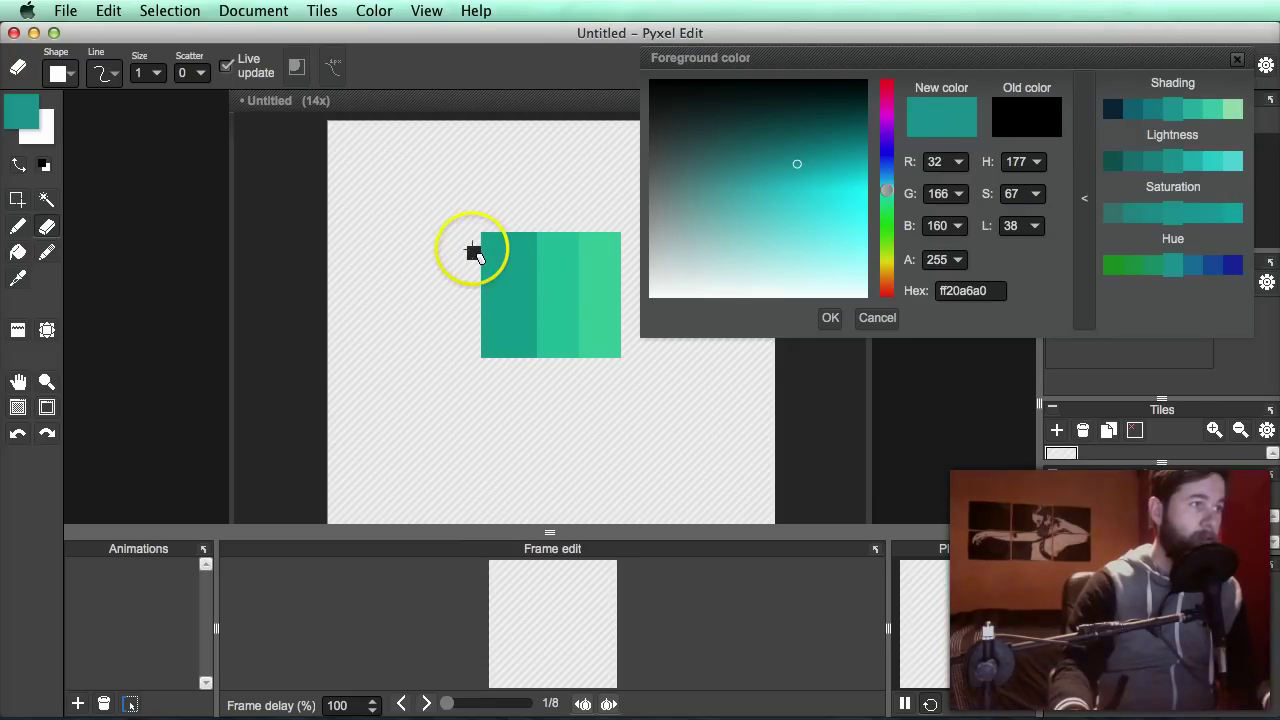
{"action": "key", "text": "b"}
{"action": "mouse_move", "coordinate": [472, 236]}
{"action": "left_mouse_down"}
{"action": "mouse_move", "coordinate": [471, 349]}
{"action": "mouse_move", "coordinate": [458, 350]}
{"action": "mouse_move", "coordinate": [458, 241]}
{"action": "mouse_move", "coordinate": [448, 330]}
{"action": "left_mouse_up"}
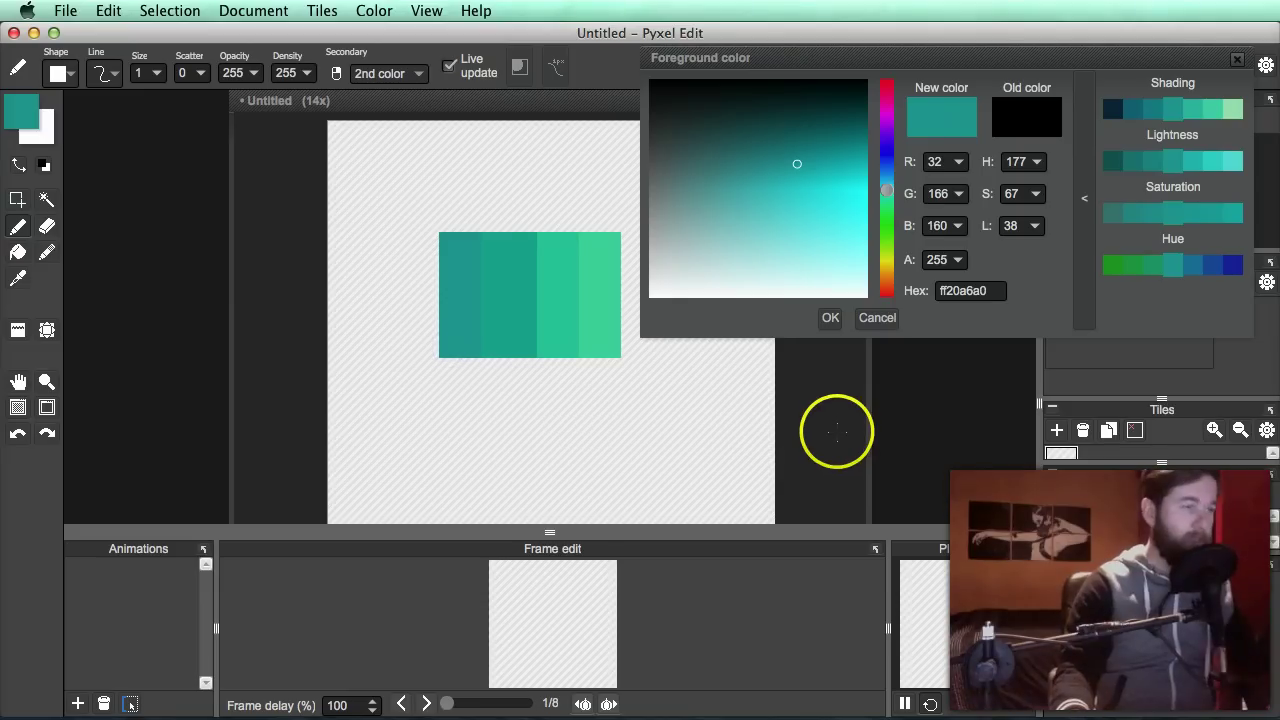
- Confirm the teal colour, then select the block's top half and raise it into a square
{"action": "left_click", "coordinate": [830, 317]}
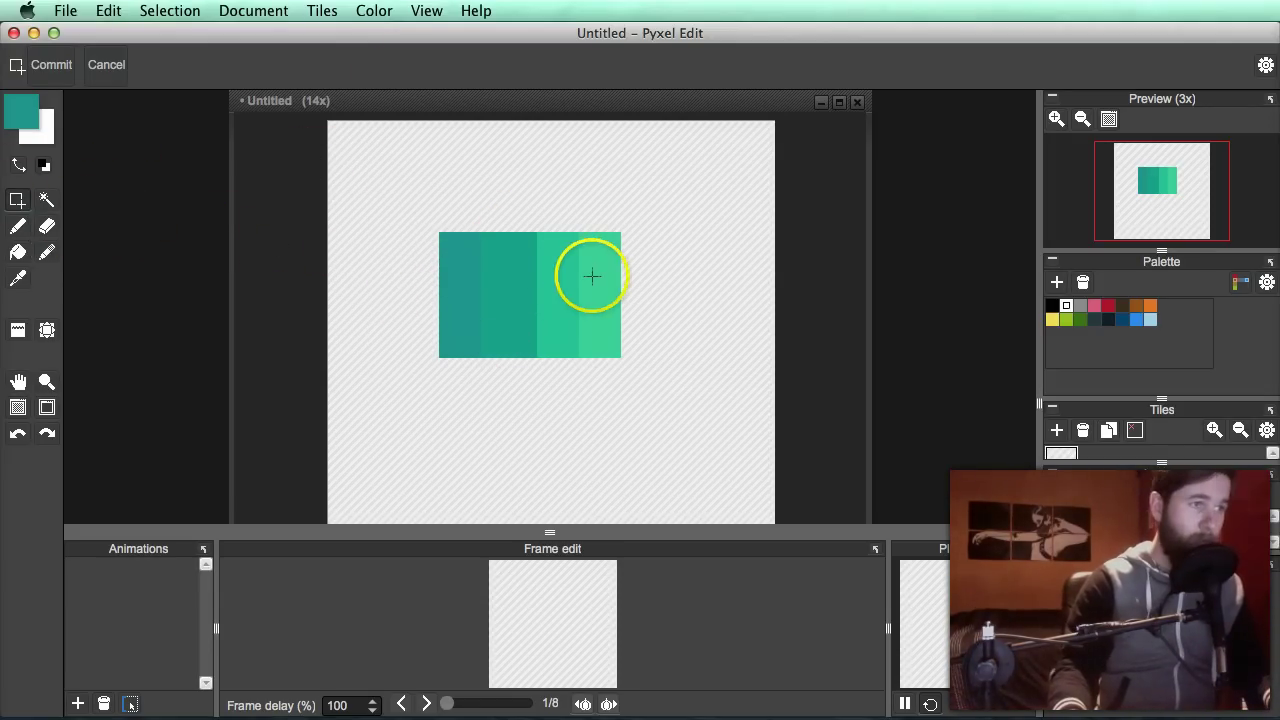
{"action": "left_click_drag", "start_coordinate": [410, 220], "coordinate": [704, 301]}
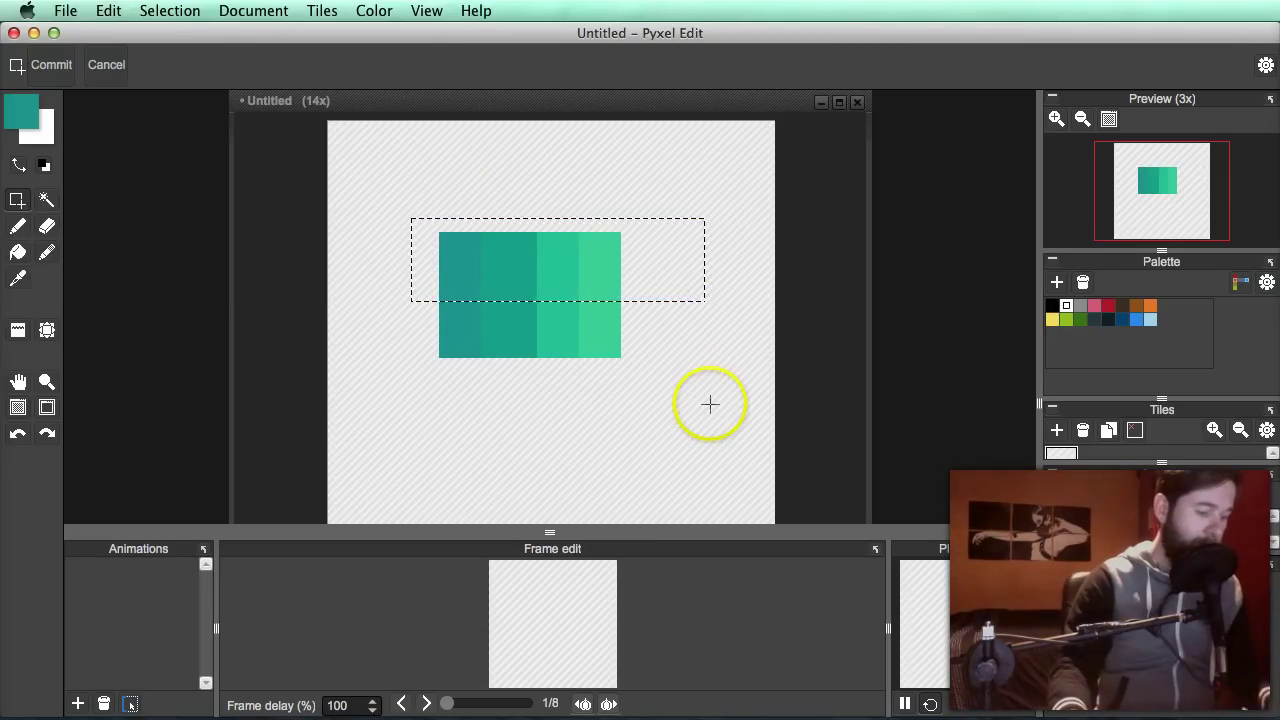
{"action": "mouse_move", "coordinate": [566, 265]}
{"action": "left_mouse_down"}
{"action": "mouse_move", "coordinate": [557, 209]}
{"action": "mouse_move", "coordinate": [559, 241]}
{"action": "left_mouse_up"}
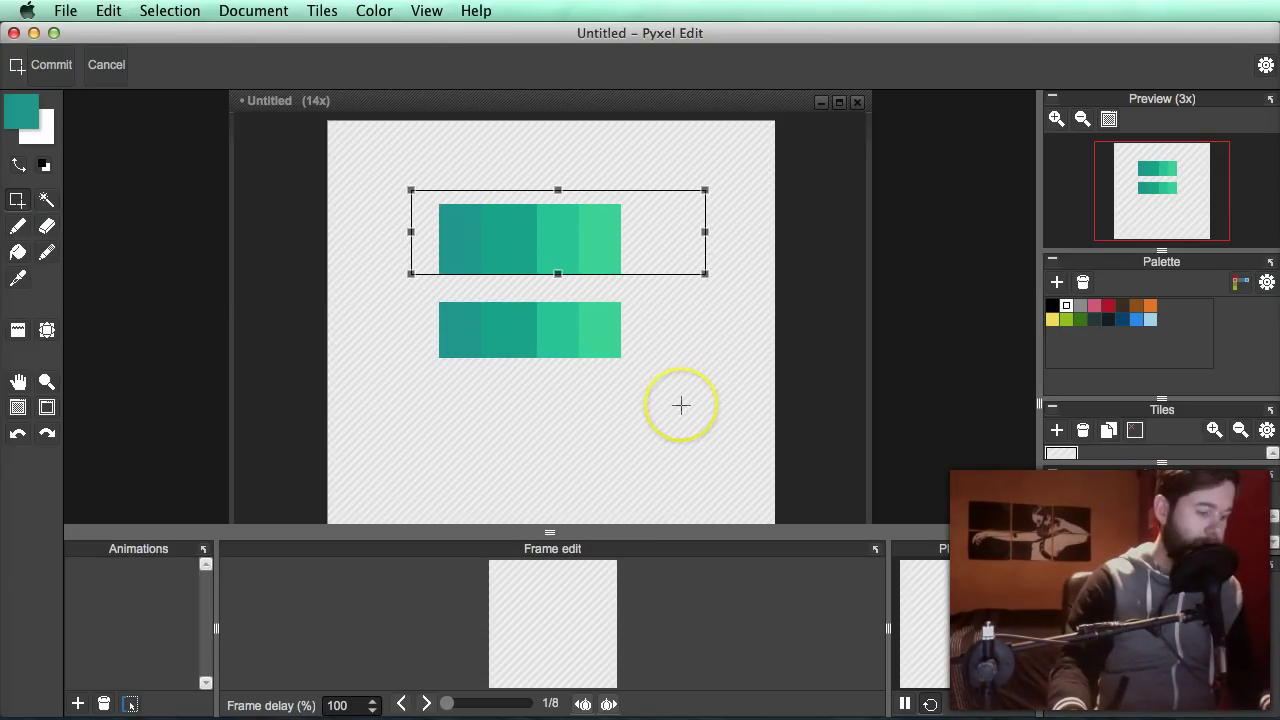
{"action": "key", "text": "super+z"}
{"action": "left_click", "coordinate": [688, 367]}
{"action": "left_click_drag", "start_coordinate": [648, 205], "coordinate": [425, 300]}
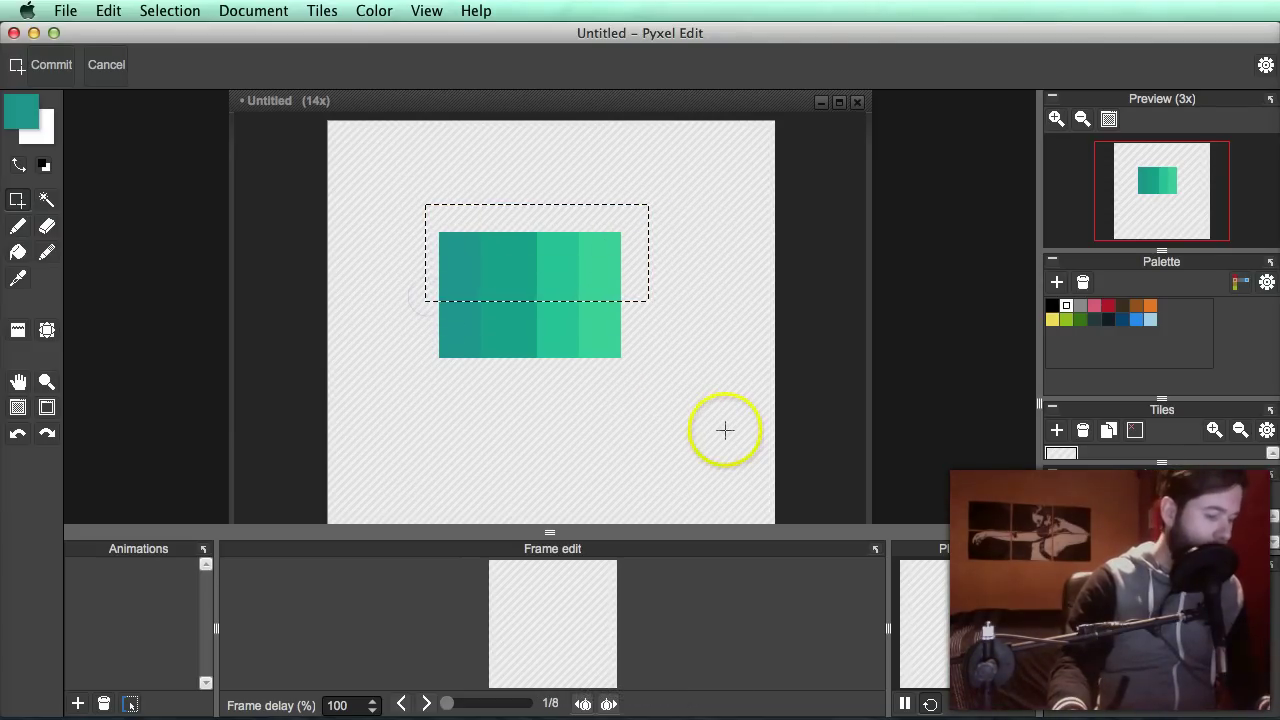
{"action": "left_click_drag", "start_coordinate": [551, 286], "coordinate": [546, 196]}
{"action": "left_click", "coordinate": [671, 317]}
{"action": "left_click", "coordinate": [671, 291]}
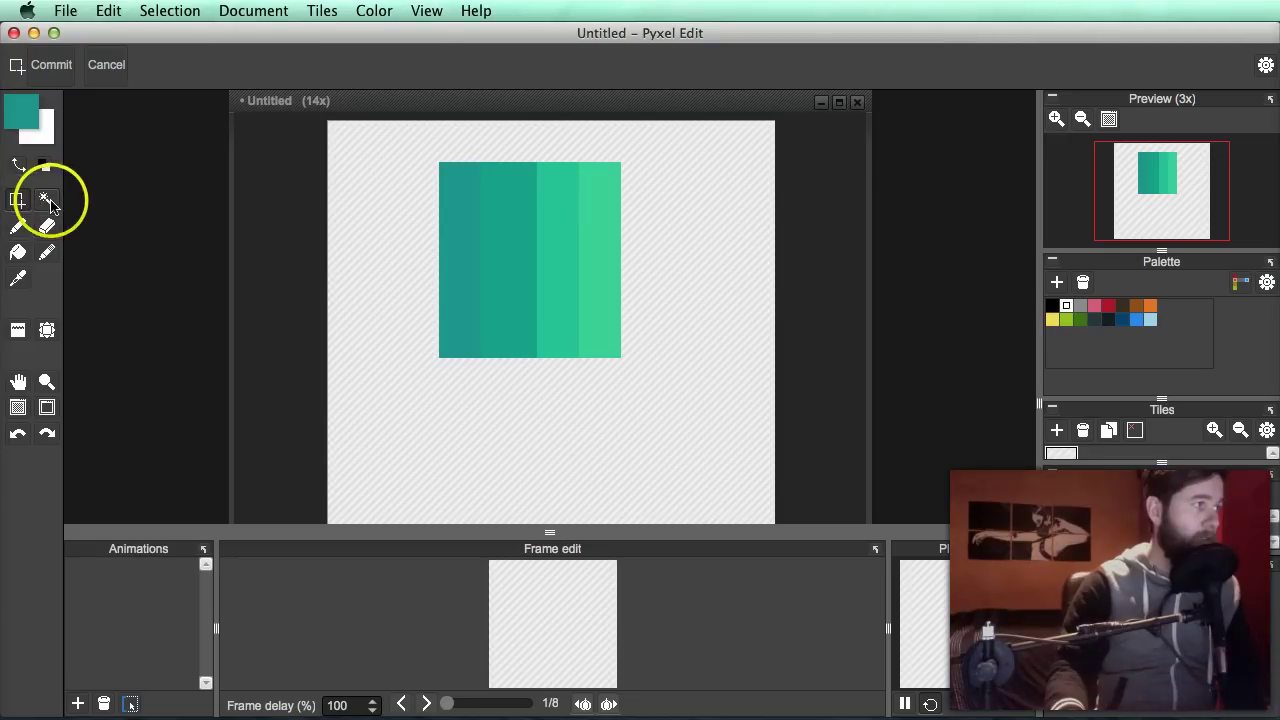
{"action": "left_click", "coordinate": [48, 201]}
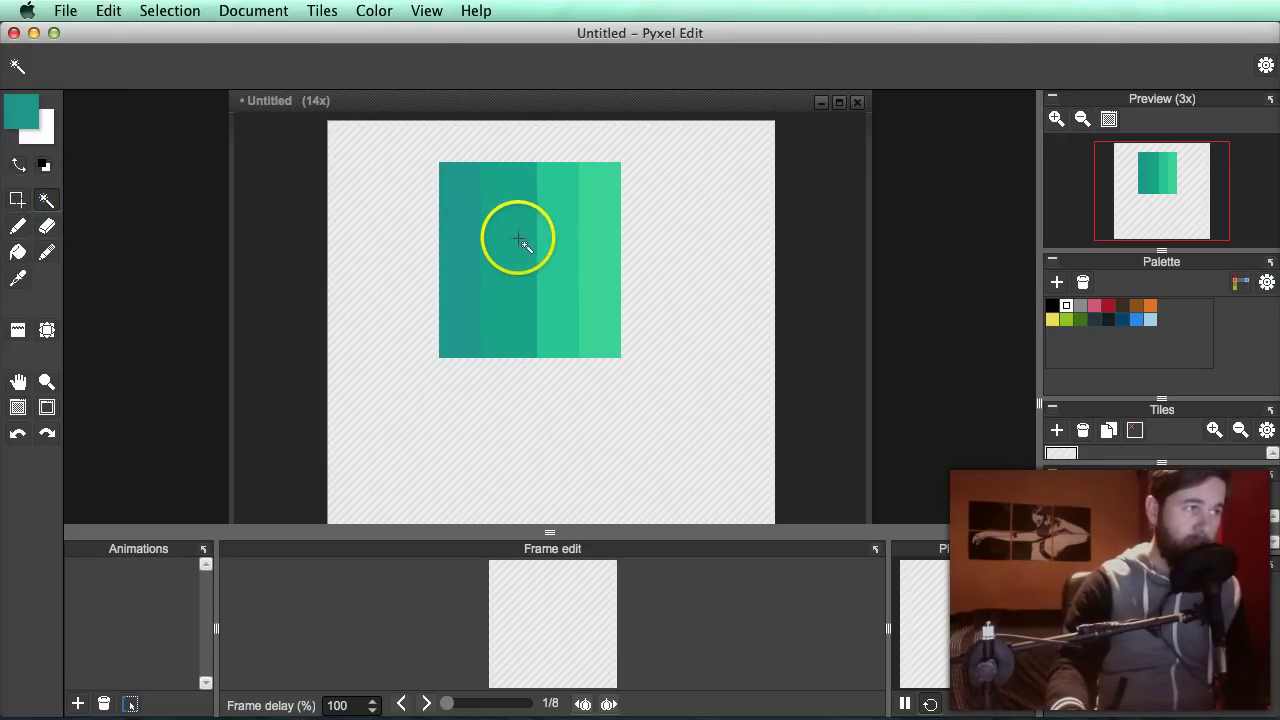
{"action": "left_click", "coordinate": [505, 225]}
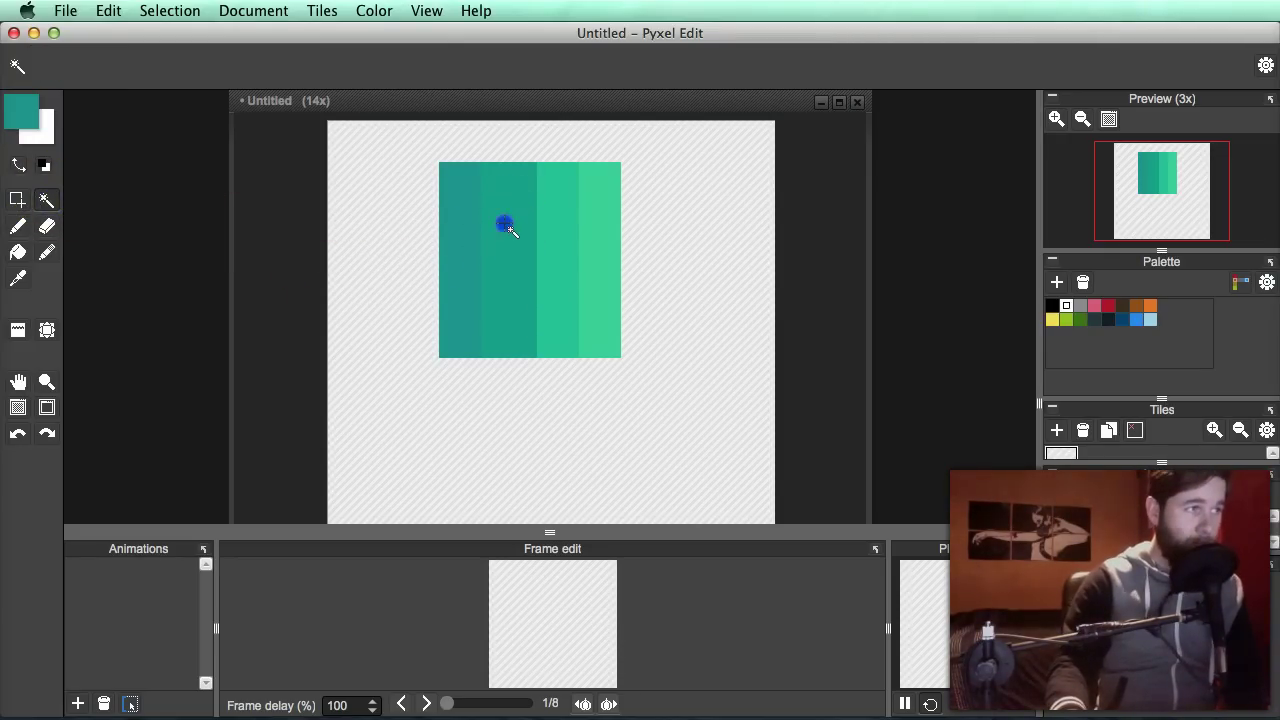
{"action": "left_click", "coordinate": [561, 227]}
{"action": "left_click", "coordinate": [508, 236]}
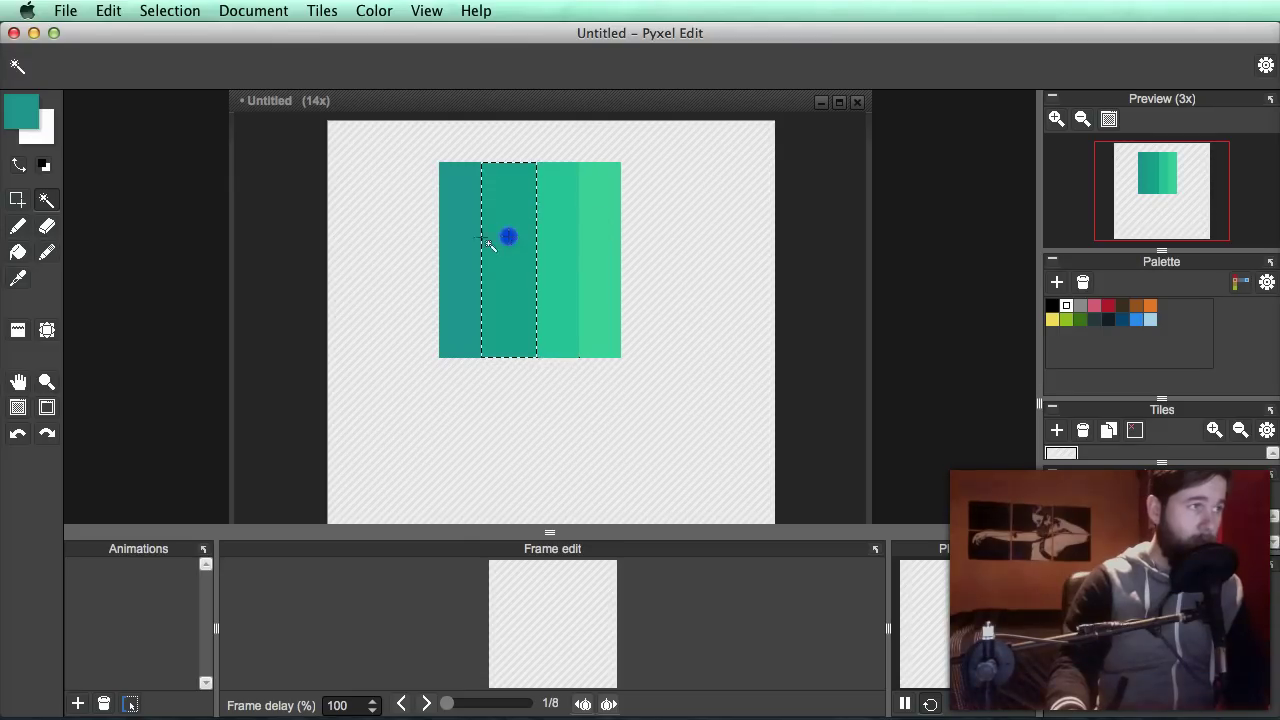
{"action": "left_click", "coordinate": [559, 230]}
{"action": "left_click", "coordinate": [602, 232]}
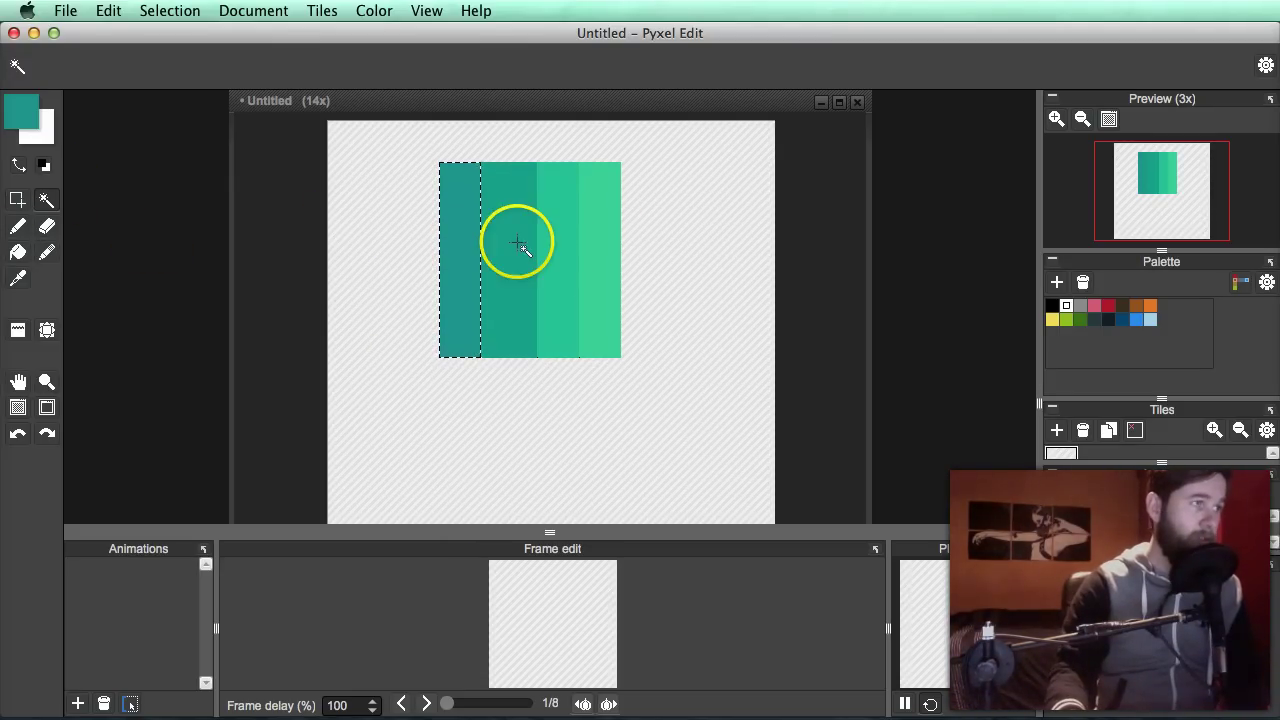
{"action": "left_click", "coordinate": [18, 226]}
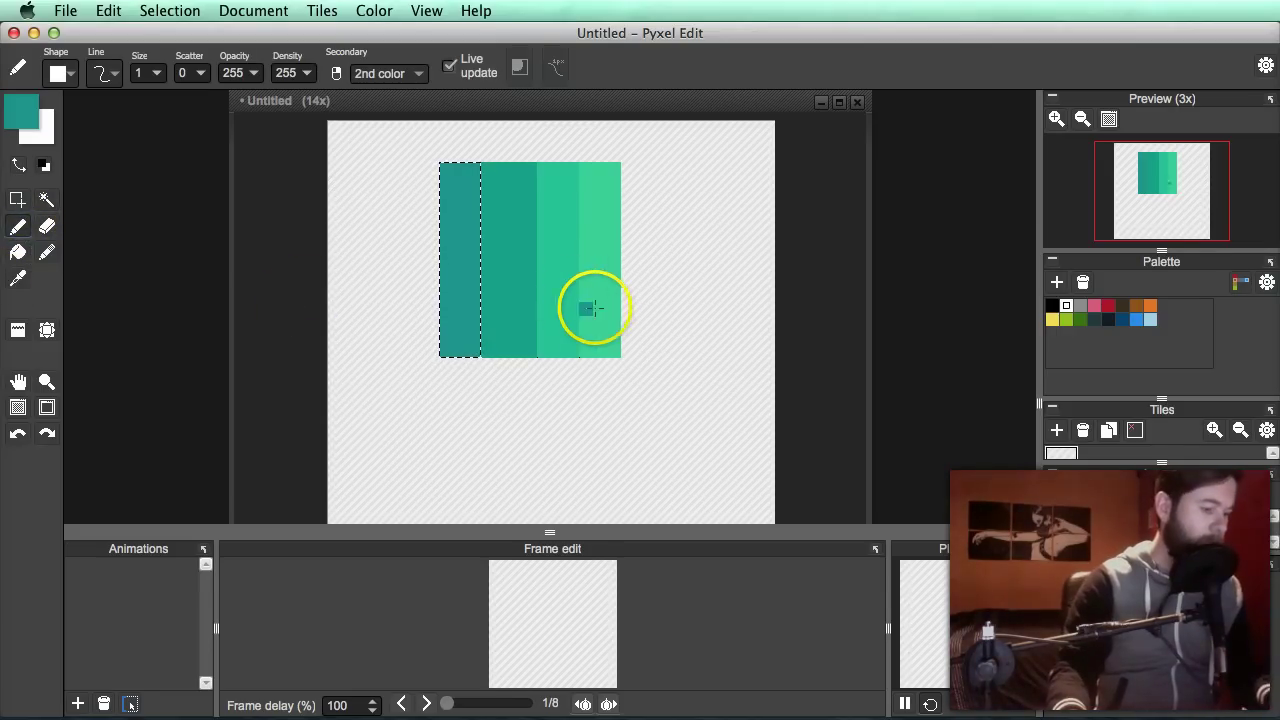
{"action": "key", "text": "s"}
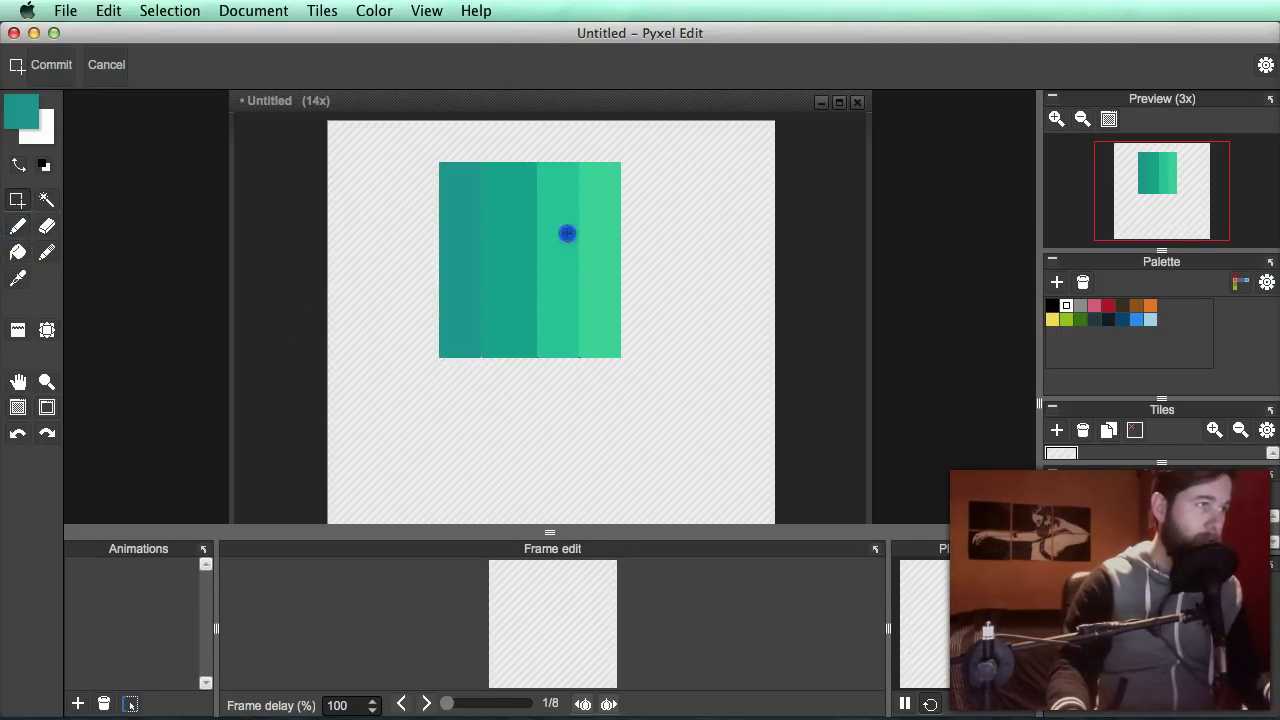
- With the pen, test single pixels and a size-7 brush left of the square, undoing all marks
{"action": "left_click", "coordinate": [18, 226]}
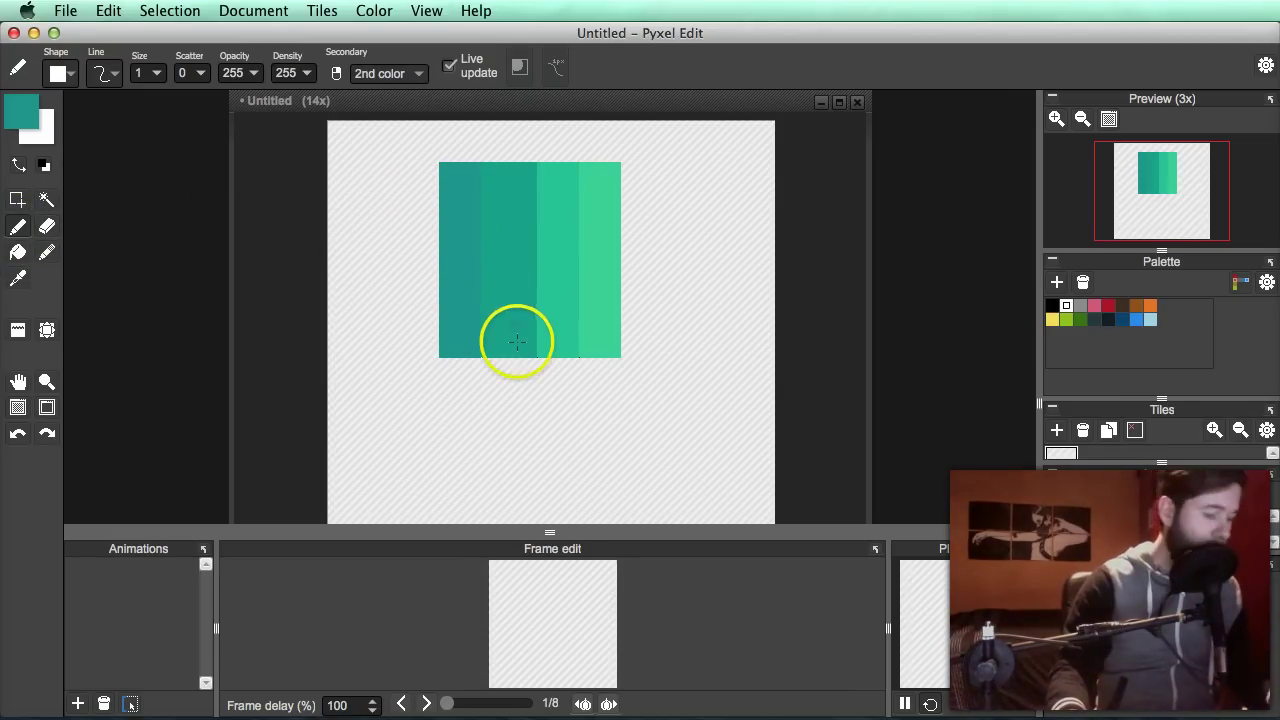
{"action": "left_click", "coordinate": [390, 296]}
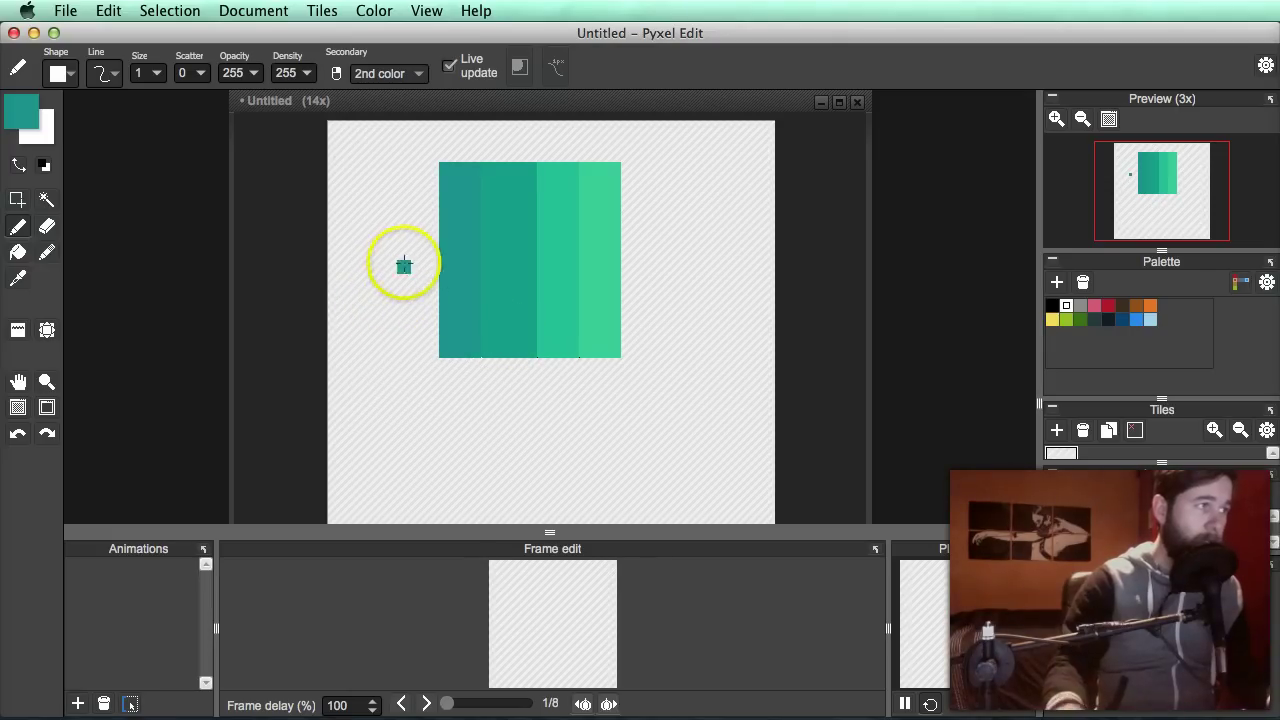
{"action": "key", "text": "super+z"}
{"action": "key", "text": "b"}
{"action": "left_click", "coordinate": [390, 266]}
{"action": "key", "text": "bracketright"}
{"action": "key", "text": "bracketright"}
{"action": "key", "text": "bracketright"}
{"action": "key", "text": "bracketright"}
{"action": "key", "text": "bracketright"}
{"action": "key", "text": "bracketright"}
{"action": "left_click", "coordinate": [392, 268]}
{"action": "key", "text": "super+z"}
{"action": "key", "text": "bracketleft"}
{"action": "key", "text": "bracketleft"}
{"action": "key", "text": "bracketleft"}
{"action": "key", "text": "bracketleft"}
{"action": "key", "text": "bracketleft"}
{"action": "key", "text": "bracketleft"}
{"action": "key", "text": "super+shift+z"}
{"action": "key", "text": "super+z"}
{"action": "key", "text": "super+z"}
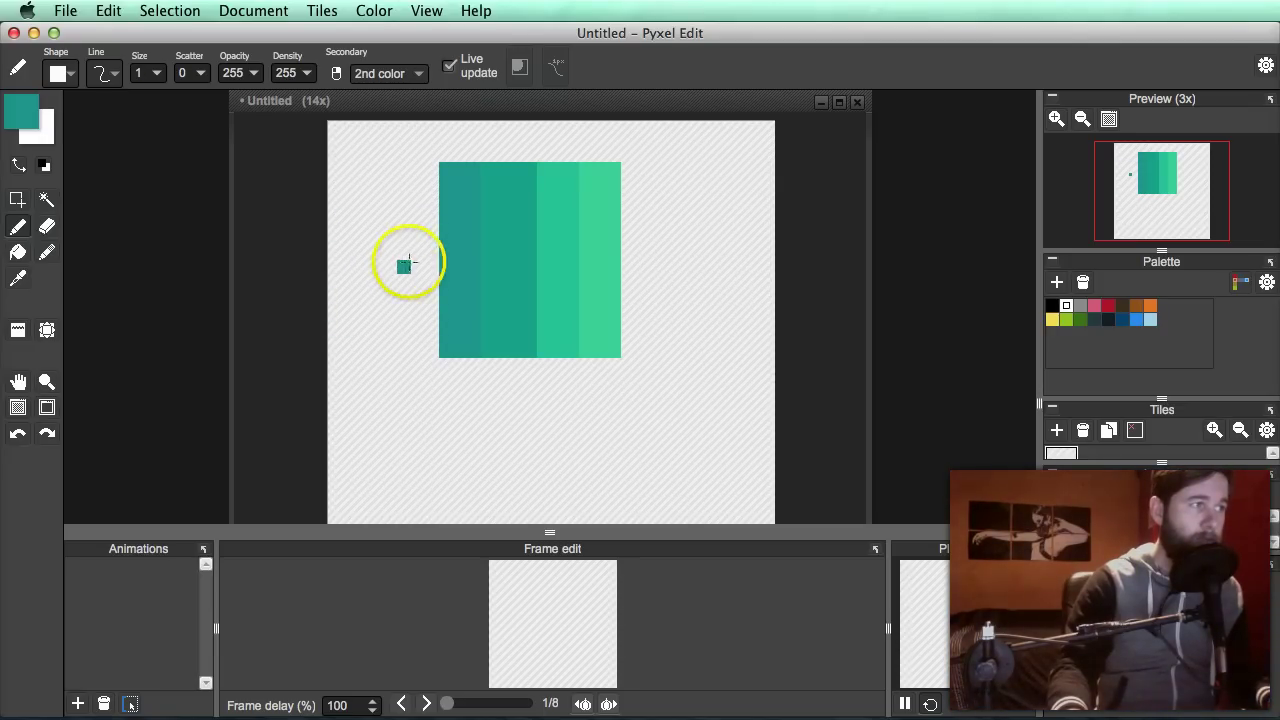